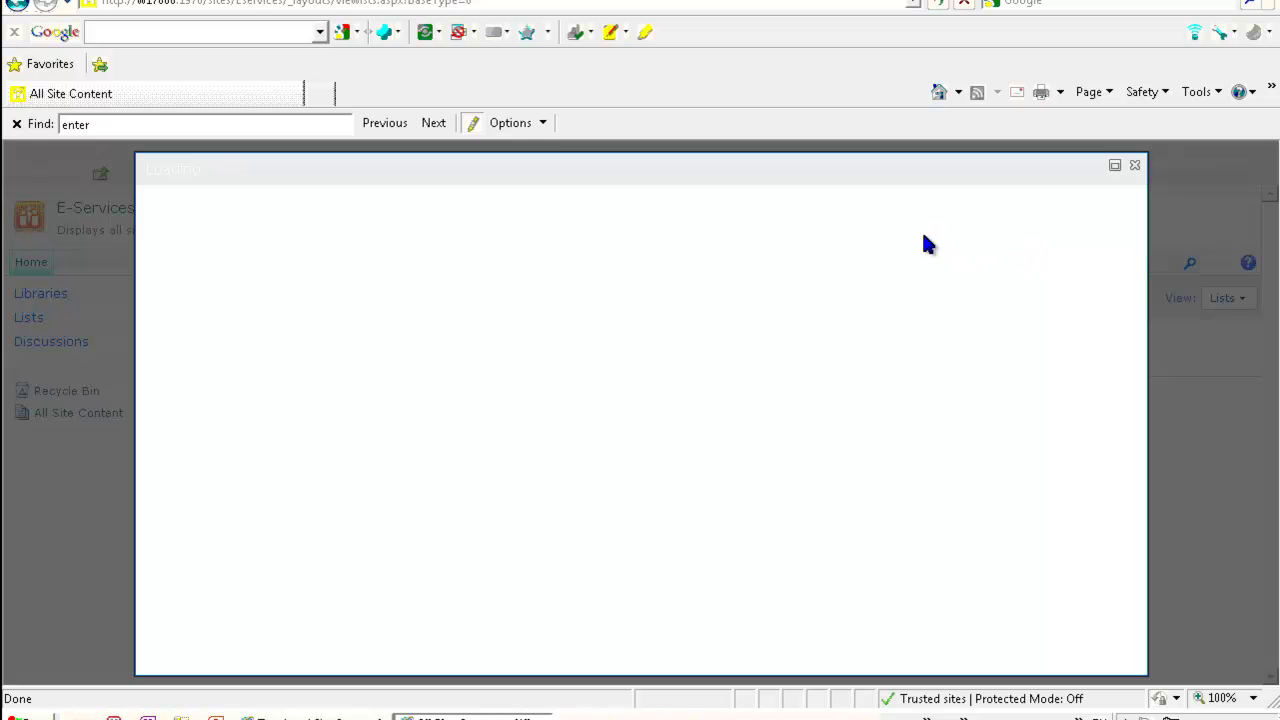
Find the Custom List template by searching for Custom and create a list named Leave Requests Container from it.
{"action": "left_click", "coordinate": [938, 203]}
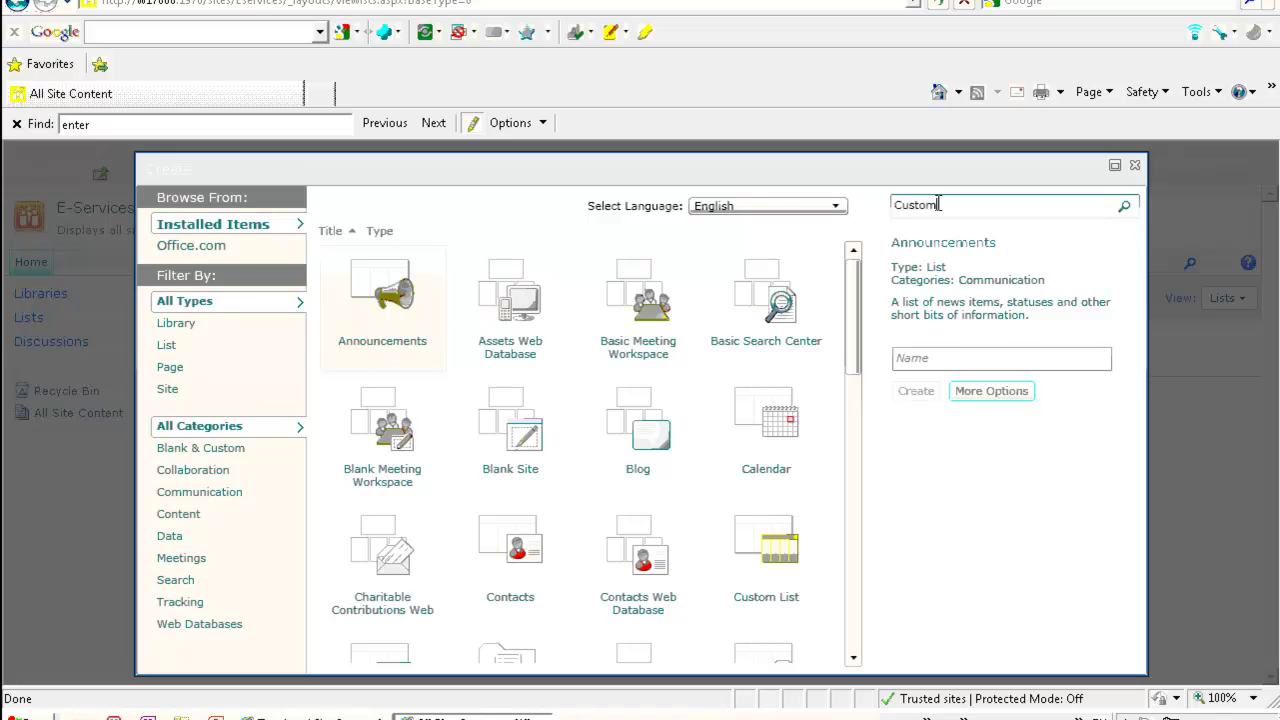
{"action": "key", "text": "Return"}
{"action": "left_click", "coordinate": [510, 295]}
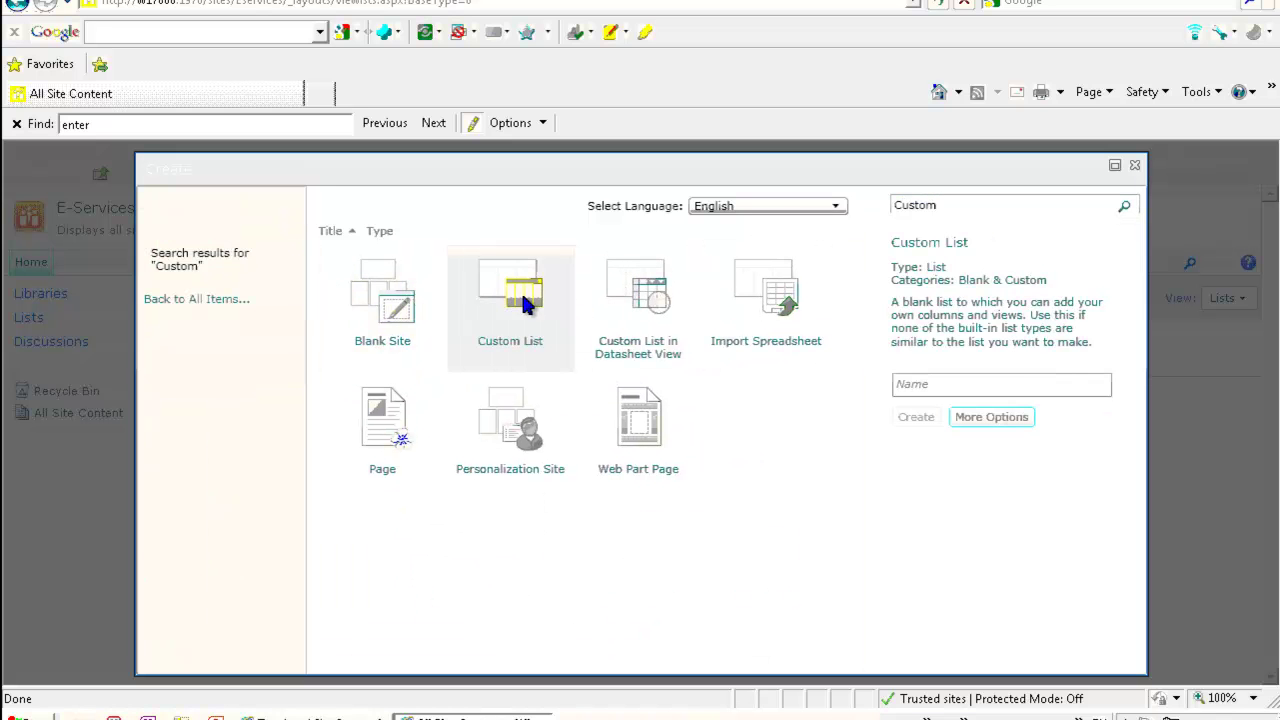
{"action": "left_click", "coordinate": [954, 385]}
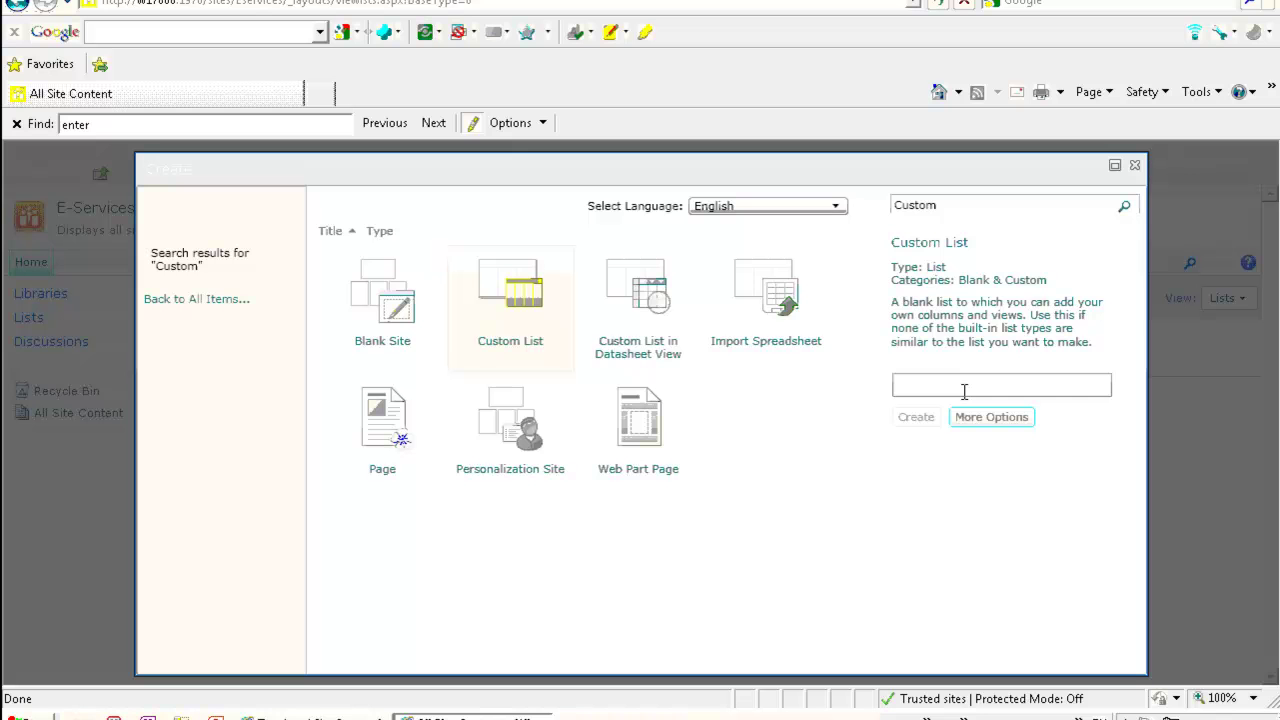
{"action": "type", "text": "Leave Re"}
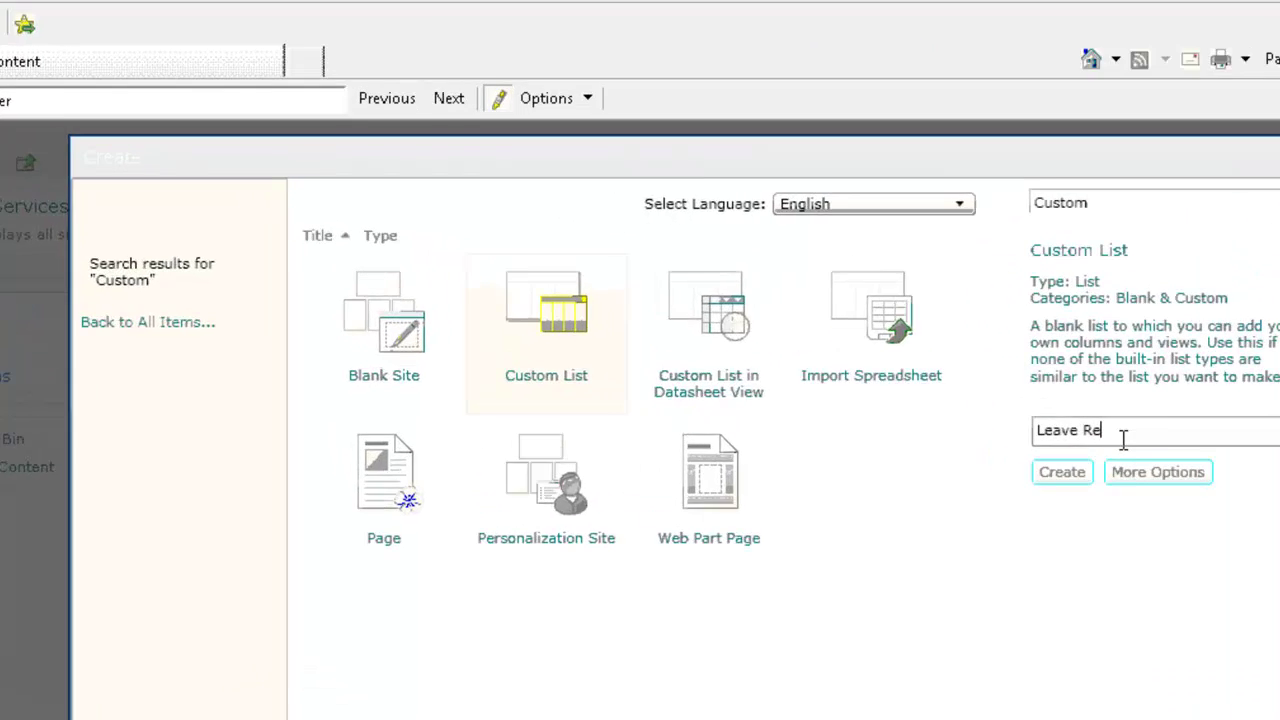
{"action": "type", "text": "quests Container"}
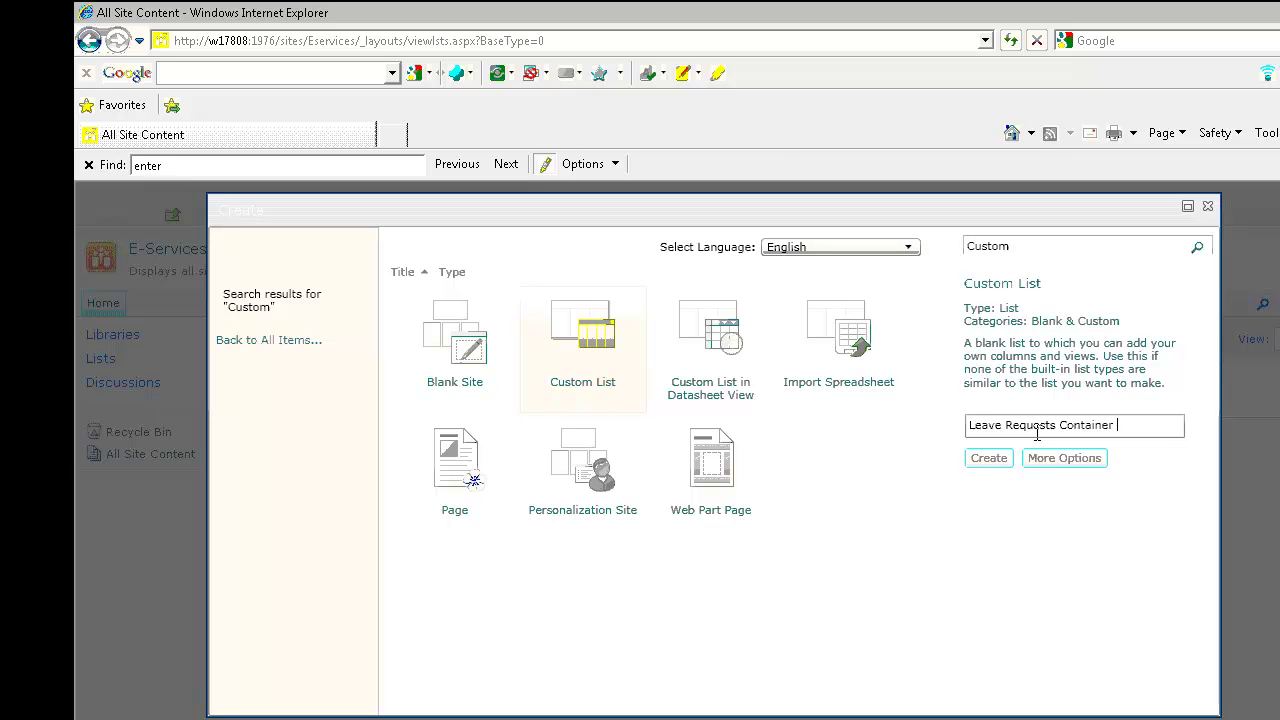
{"action": "left_click", "coordinate": [990, 457]}
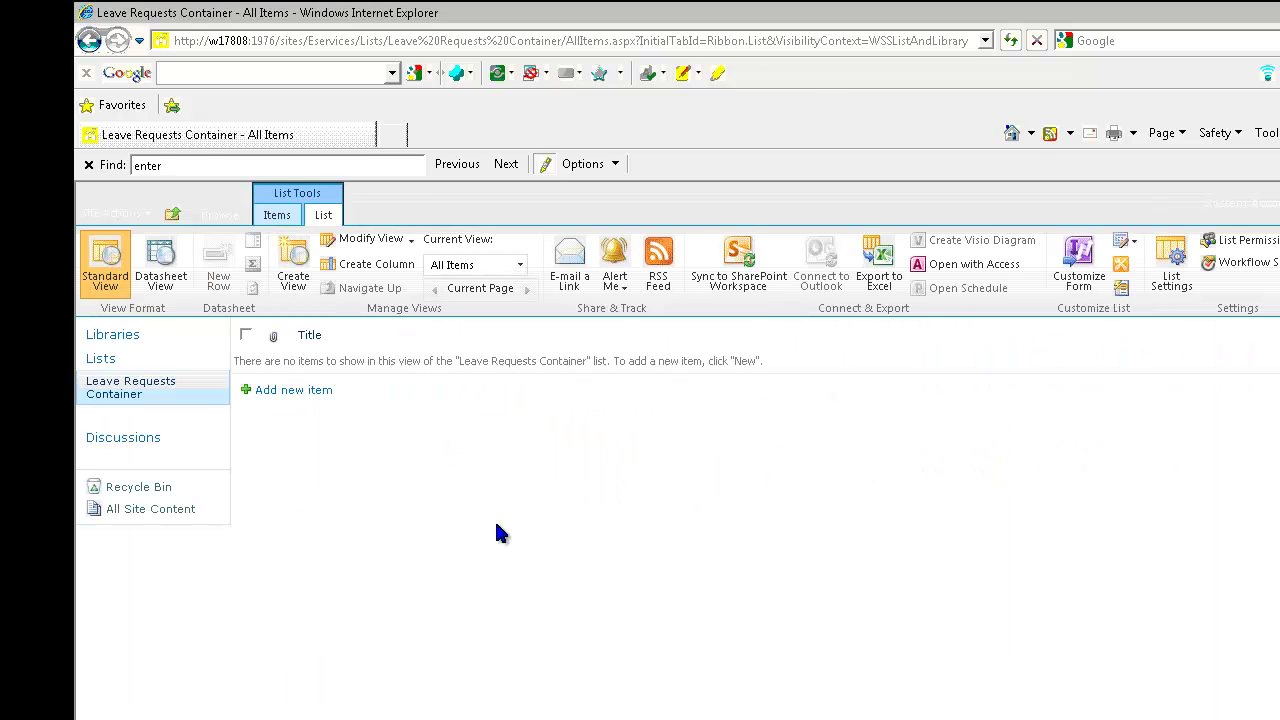
Add a Date and Time column named From with the description From Date and today's date as its default value.
{"action": "left_click", "coordinate": [382, 268]}
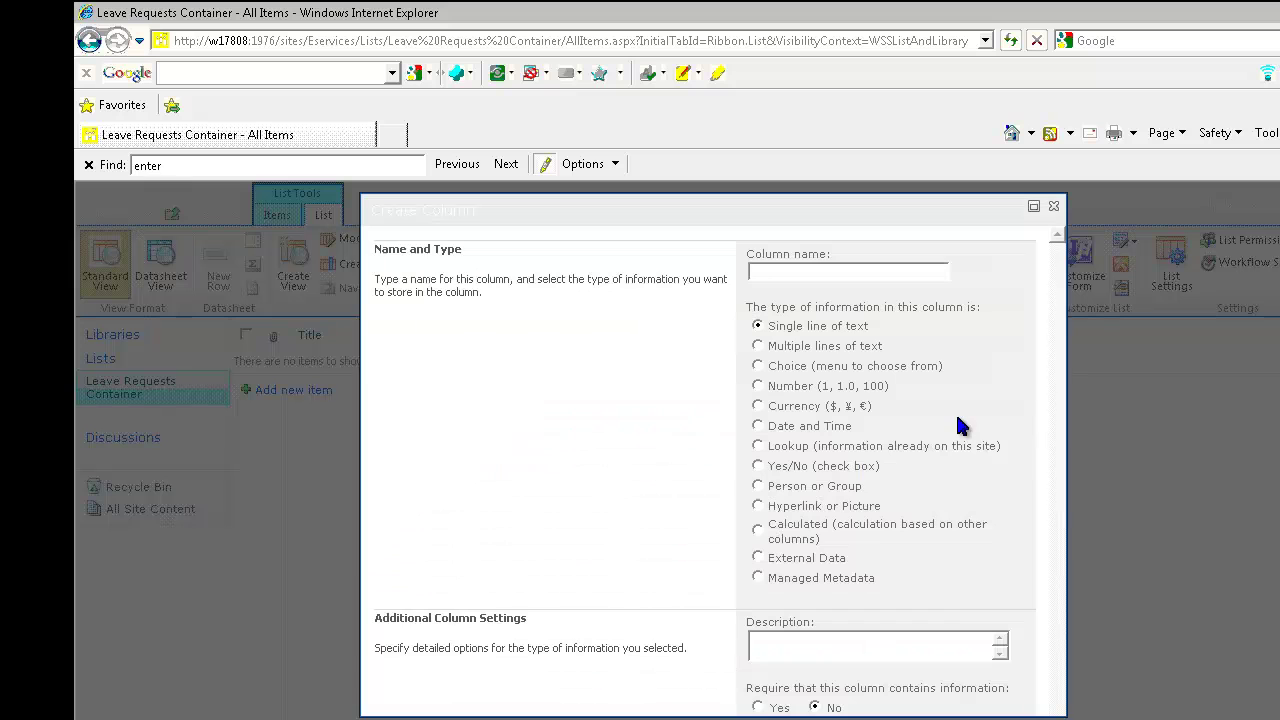
{"action": "type", "text": "From"}
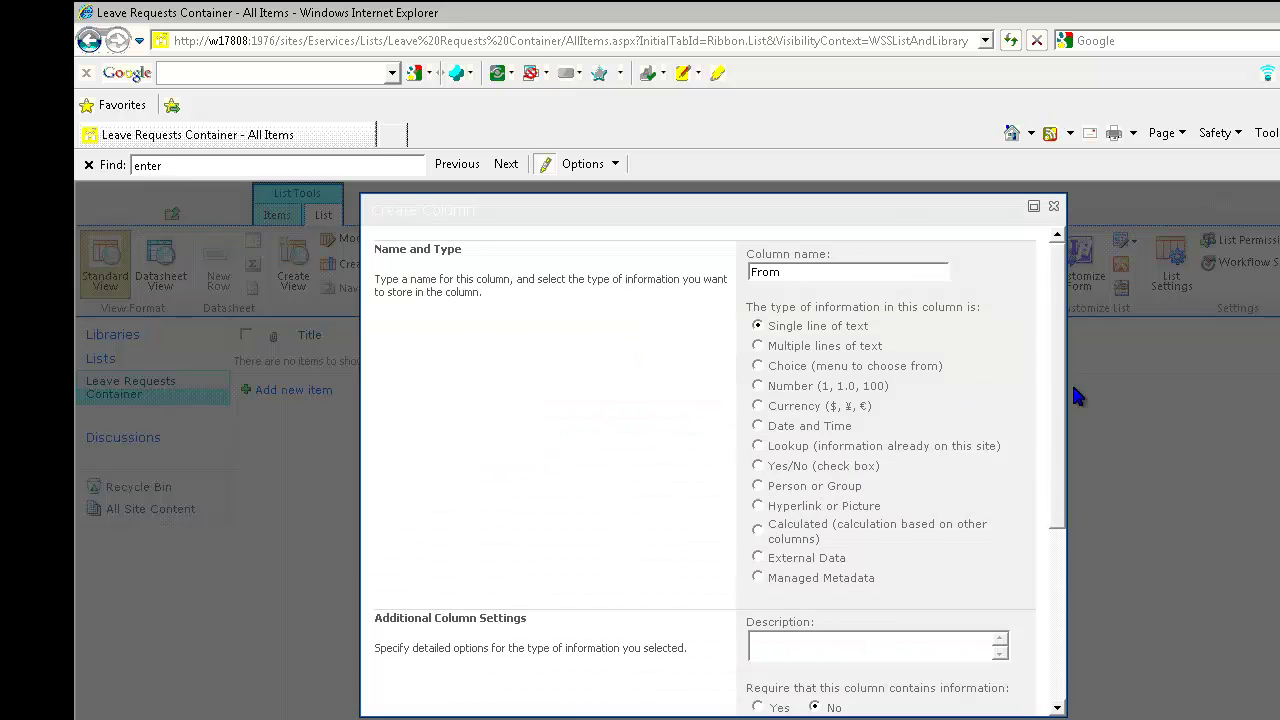
{"action": "left_click", "coordinate": [777, 432]}
{"action": "scroll", "coordinate": [705, 437], "scroll_direction": "down", "scroll_amount": 4}
{"action": "left_click", "coordinate": [768, 419]}
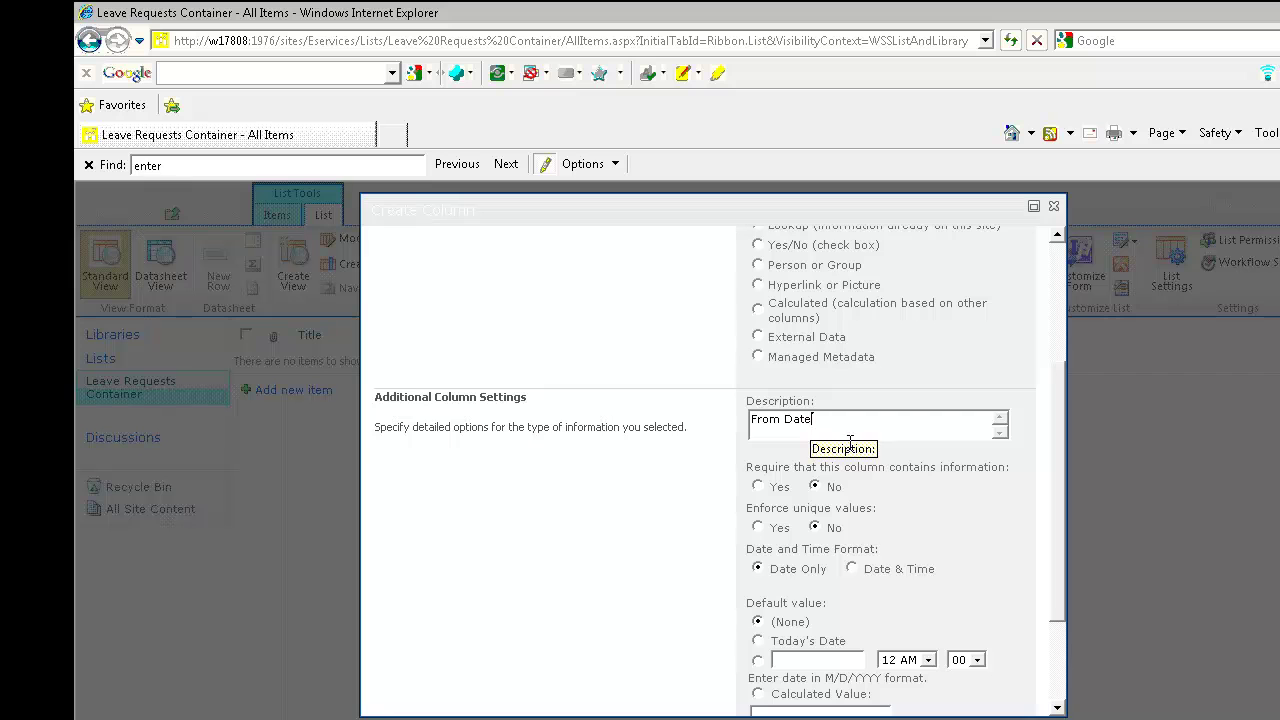
{"action": "scroll", "coordinate": [743, 486], "scroll_direction": "down", "scroll_amount": 1}
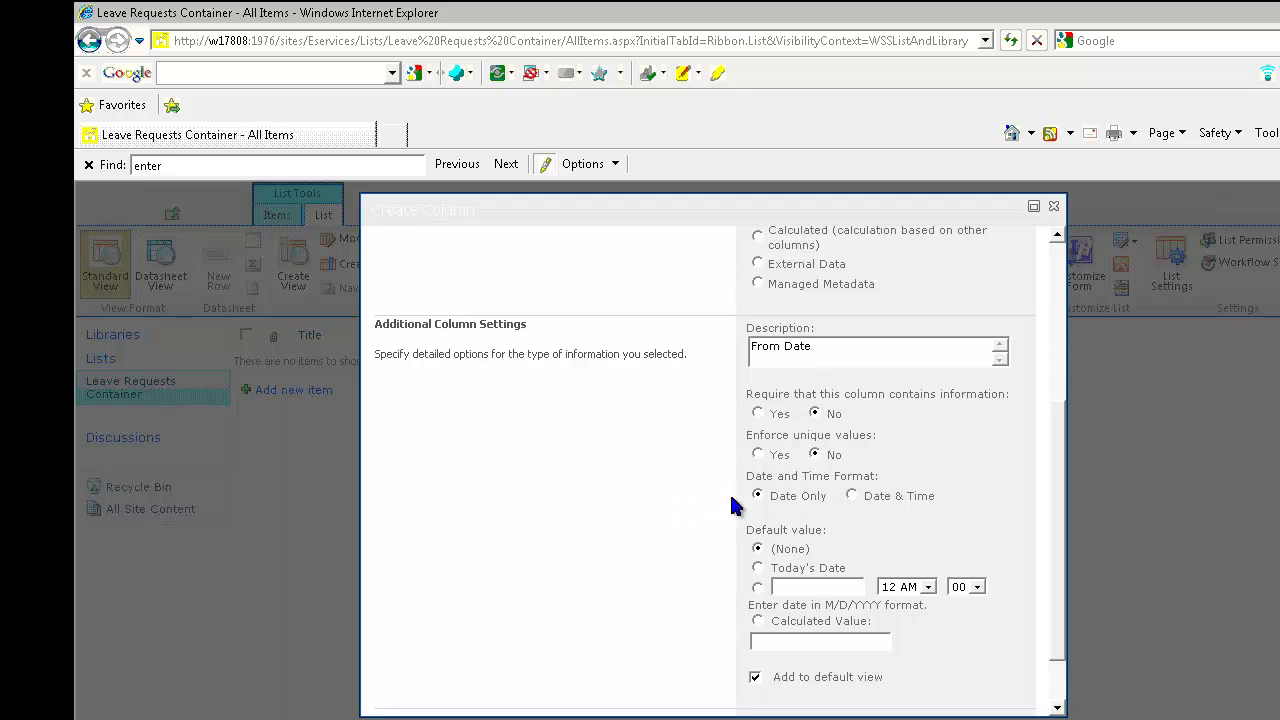
{"action": "scroll", "coordinate": [709, 514], "scroll_direction": "down", "scroll_amount": 2}
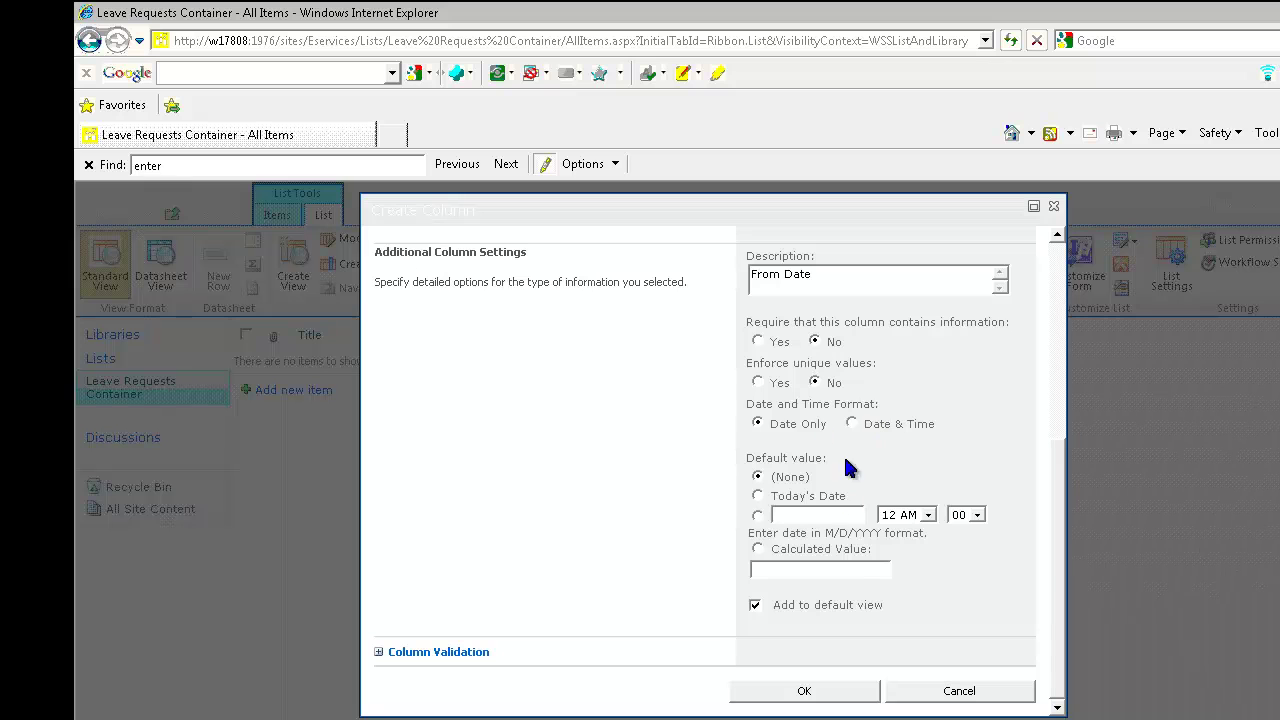
{"action": "left_click", "coordinate": [758, 497]}
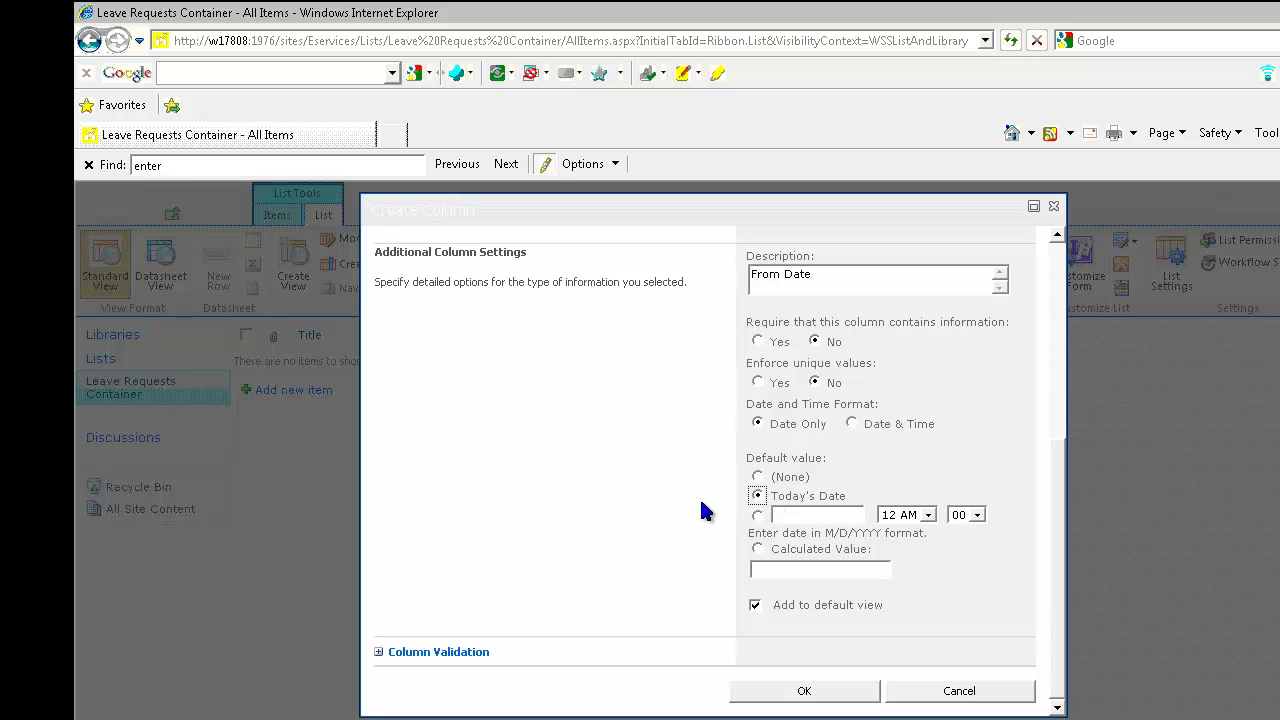
{"action": "left_click", "coordinate": [826, 698]}
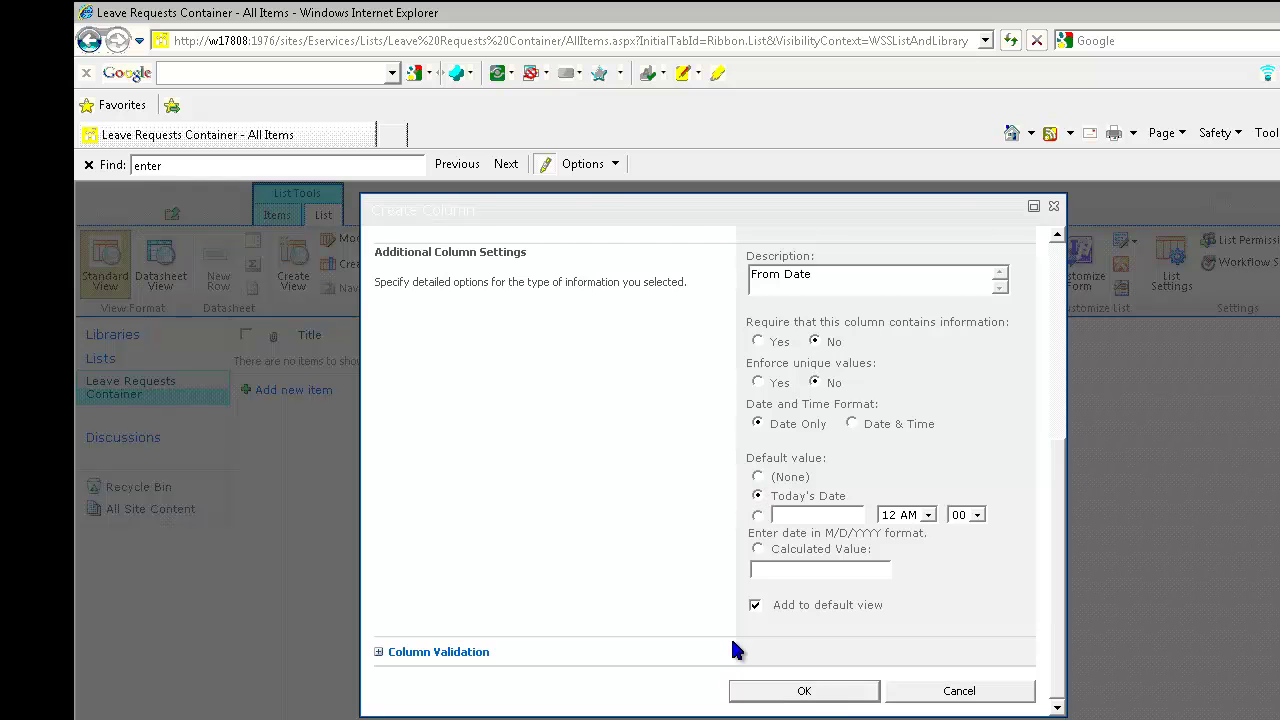
Start a new Date and Time column named To with the description "To Date.".
{"action": "left_click", "coordinate": [367, 265]}
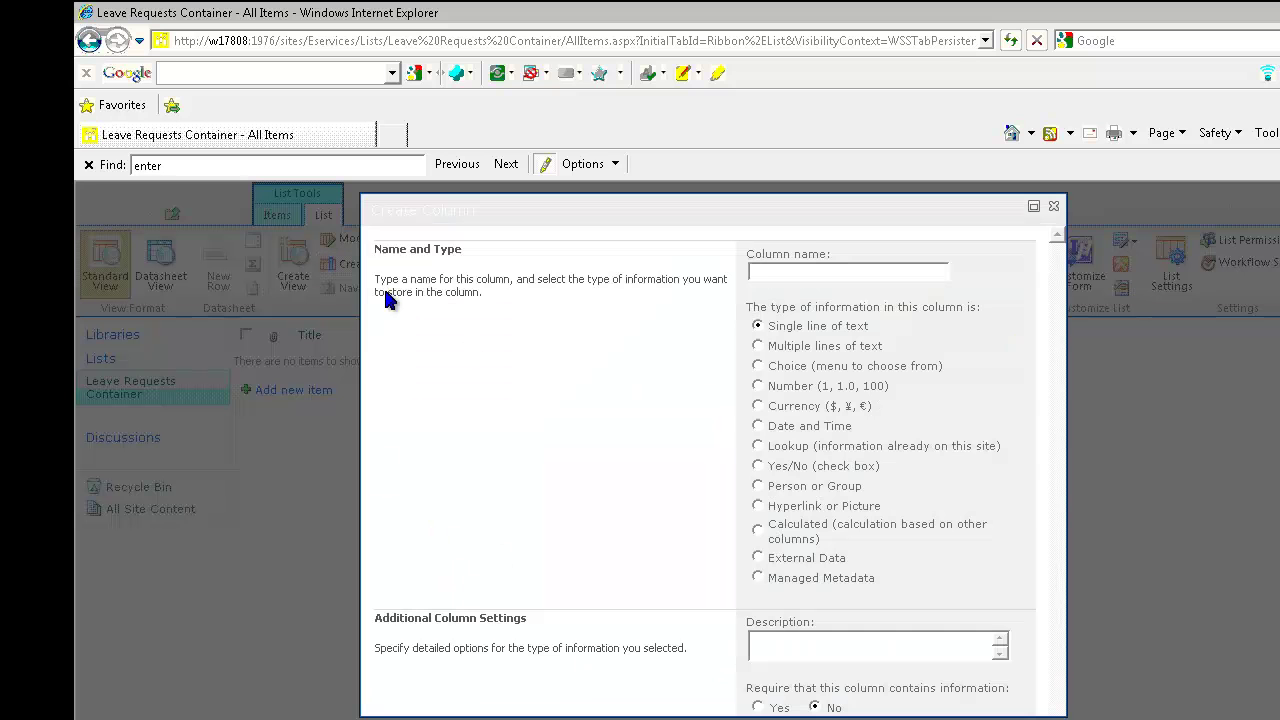
{"action": "type", "text": "To"}
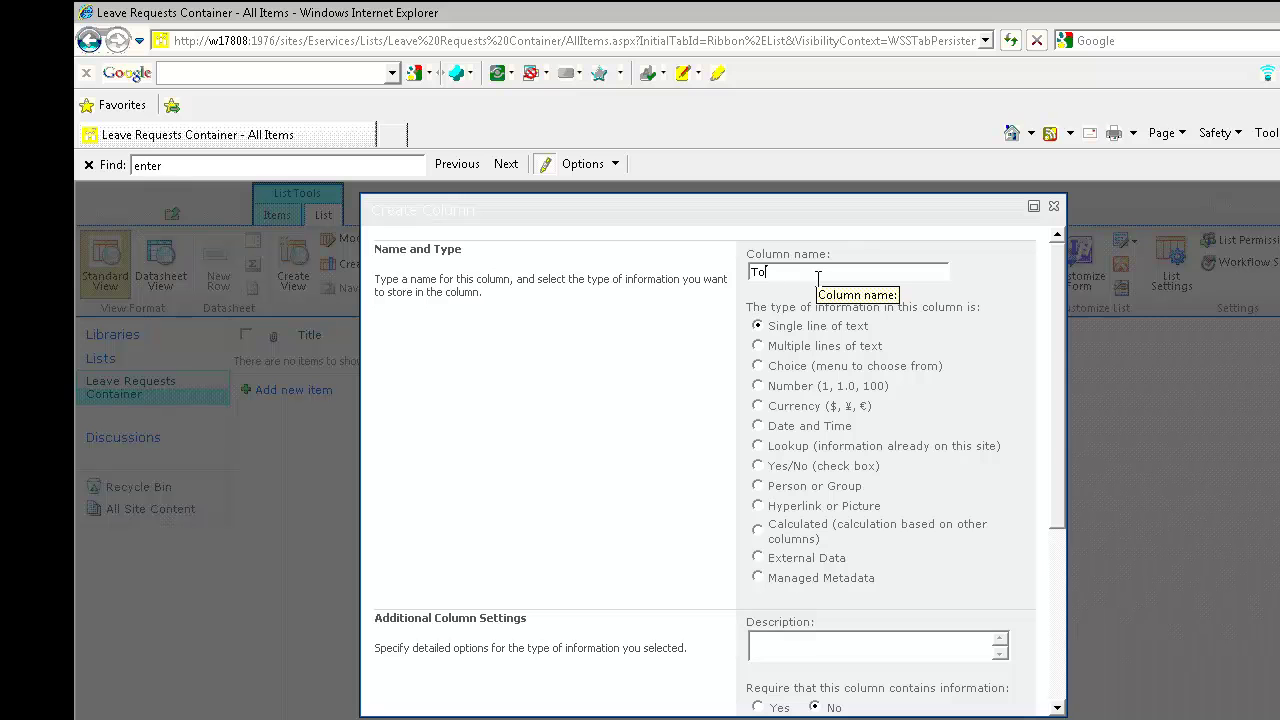
{"action": "left_click", "coordinate": [760, 428]}
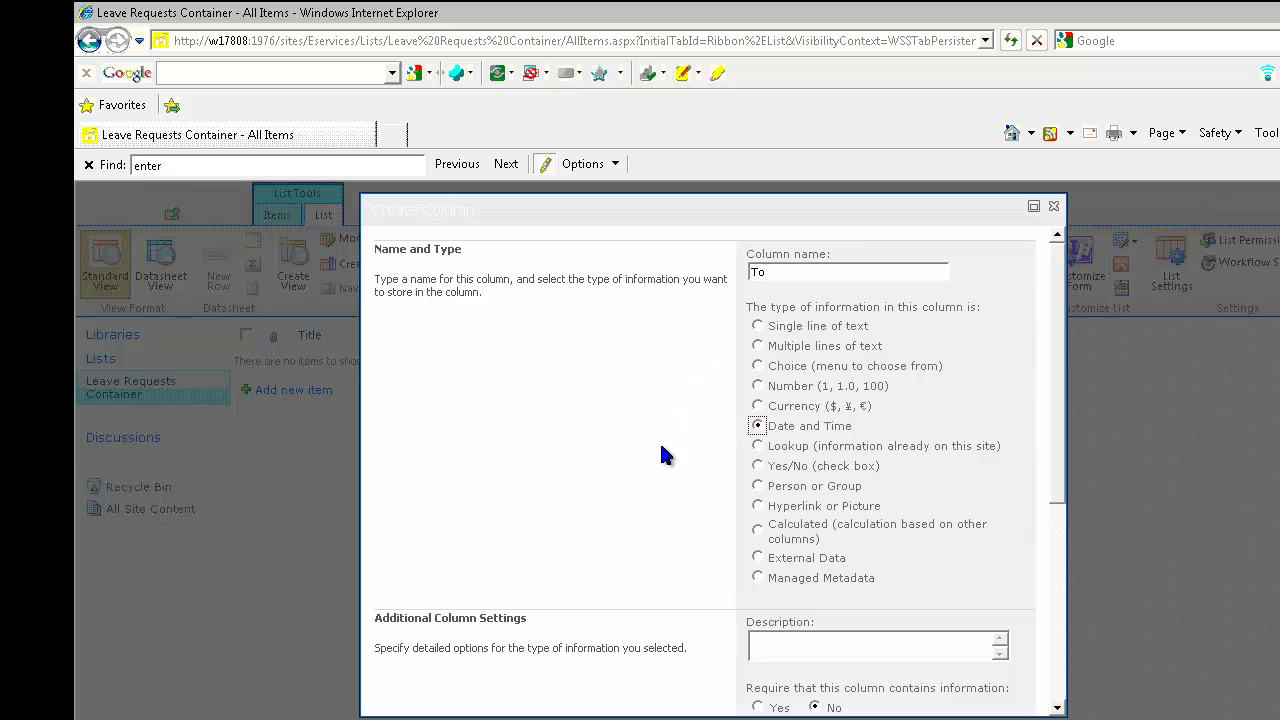
{"action": "scroll", "coordinate": [661, 447], "scroll_direction": "down", "scroll_amount": 3}
{"action": "left_click", "coordinate": [801, 505]}
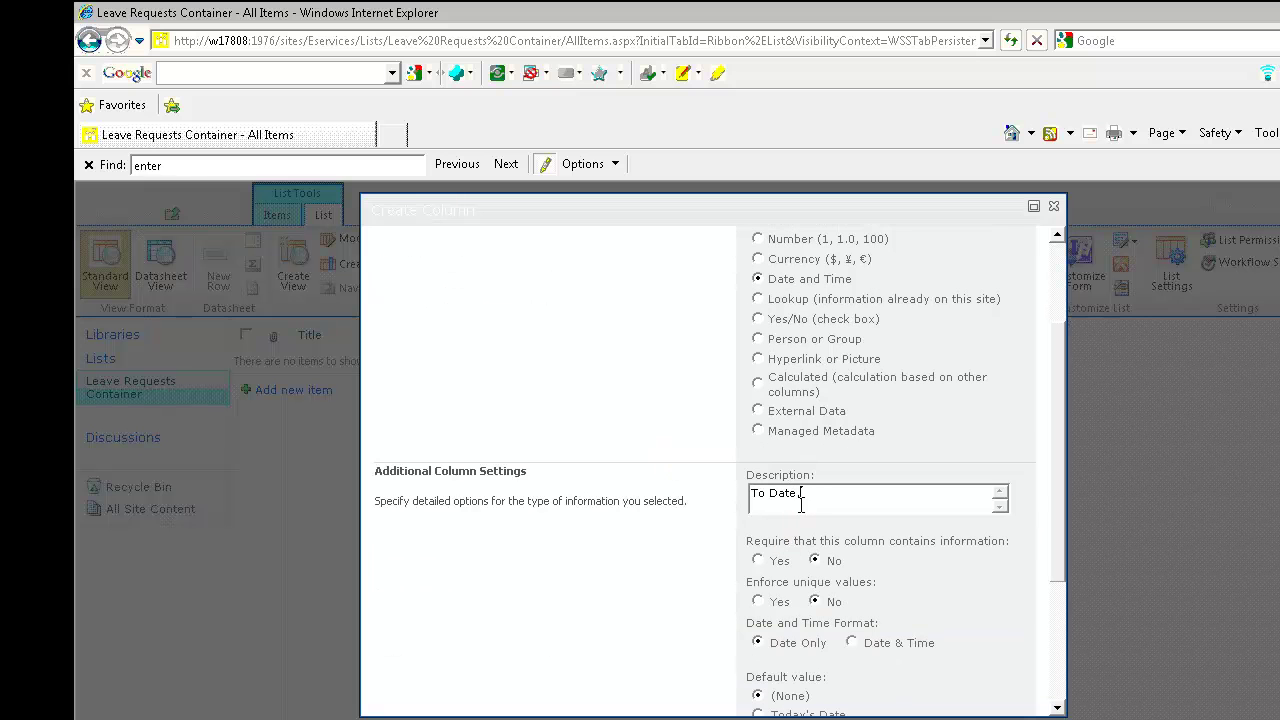
{"action": "scroll", "coordinate": [690, 470], "scroll_direction": "down", "scroll_amount": 5}
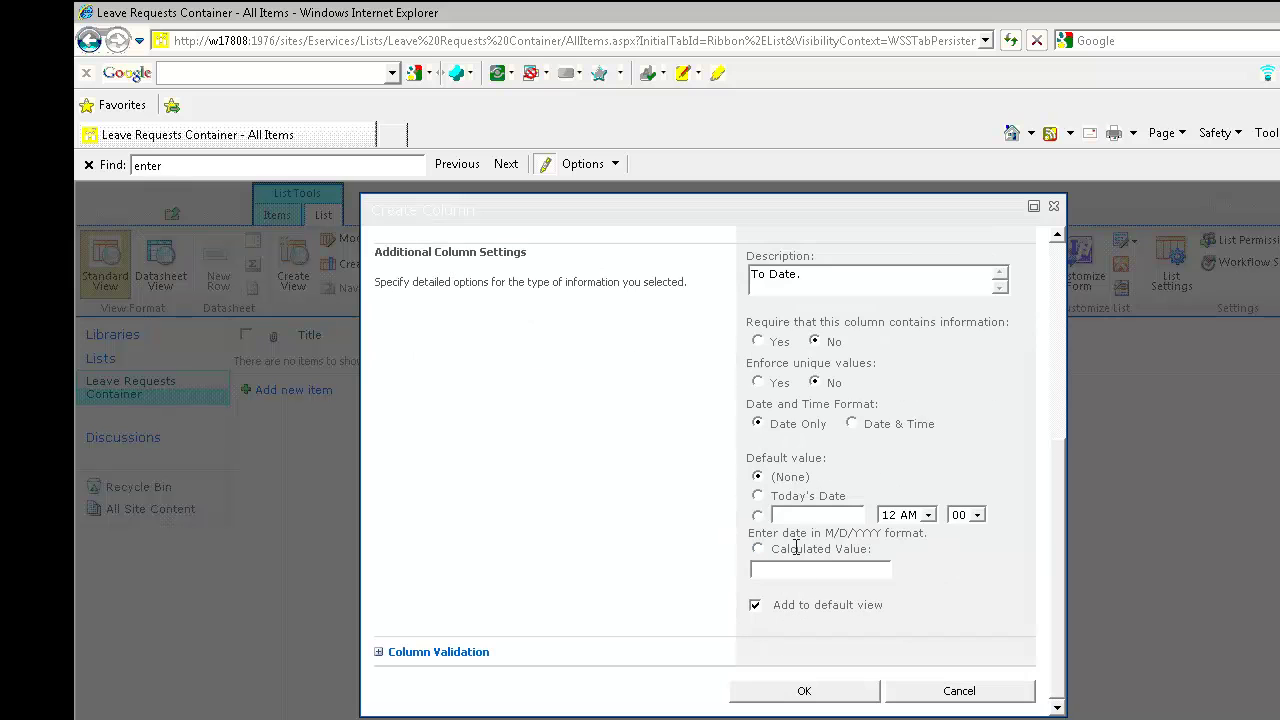
{"action": "left_click", "coordinate": [803, 515]}
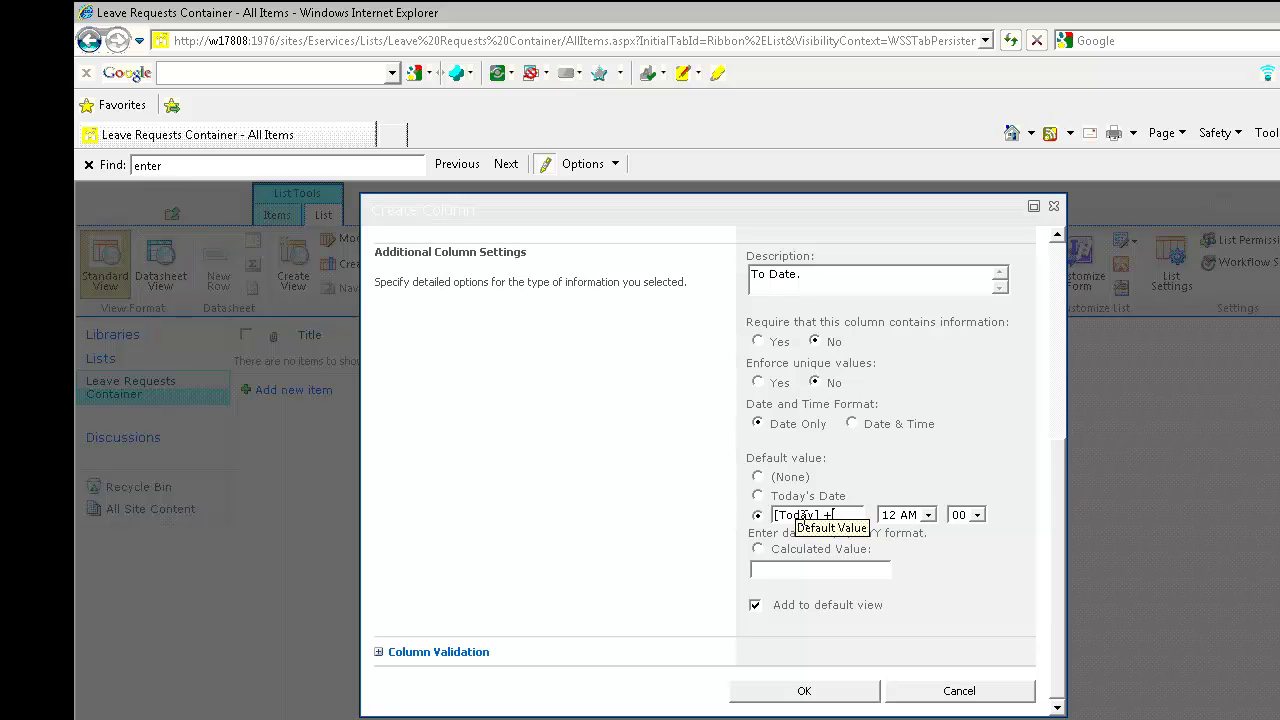
{"action": "key", "text": "BackSpace"}
{"action": "key", "text": "BackSpace"}
{"action": "key", "text": "BackSpace"}
{"action": "key", "text": "BackSpace"}
{"action": "key", "text": "BackSpace"}
{"action": "key", "text": "BackSpace"}
{"action": "key", "text": "BackSpace"}
Set the To column's default value to Today's Date, review its settings and create the column.
{"action": "left_click", "coordinate": [757, 496]}
{"action": "scroll", "coordinate": [815, 680], "scroll_direction": "up", "scroll_amount": 2}
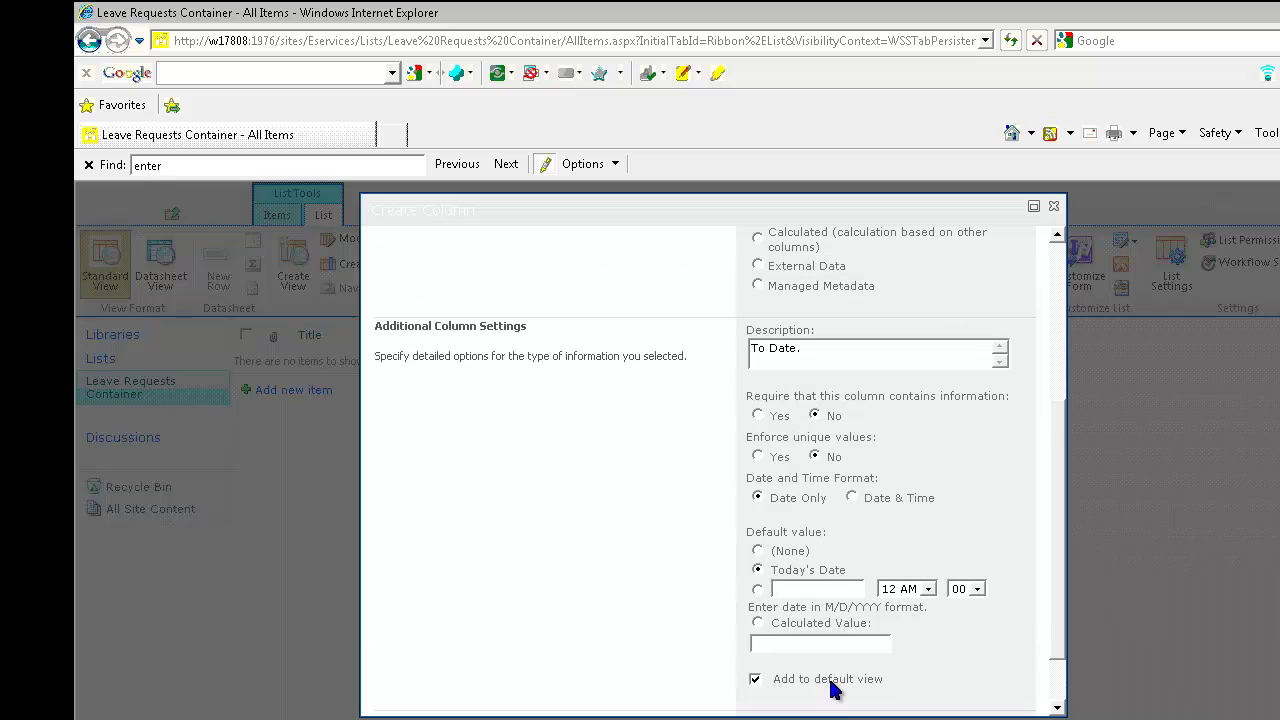
{"action": "scroll", "coordinate": [1050, 507], "scroll_direction": "up", "scroll_amount": 3}
{"action": "scroll", "coordinate": [1050, 507], "scroll_direction": "up", "scroll_amount": 3}
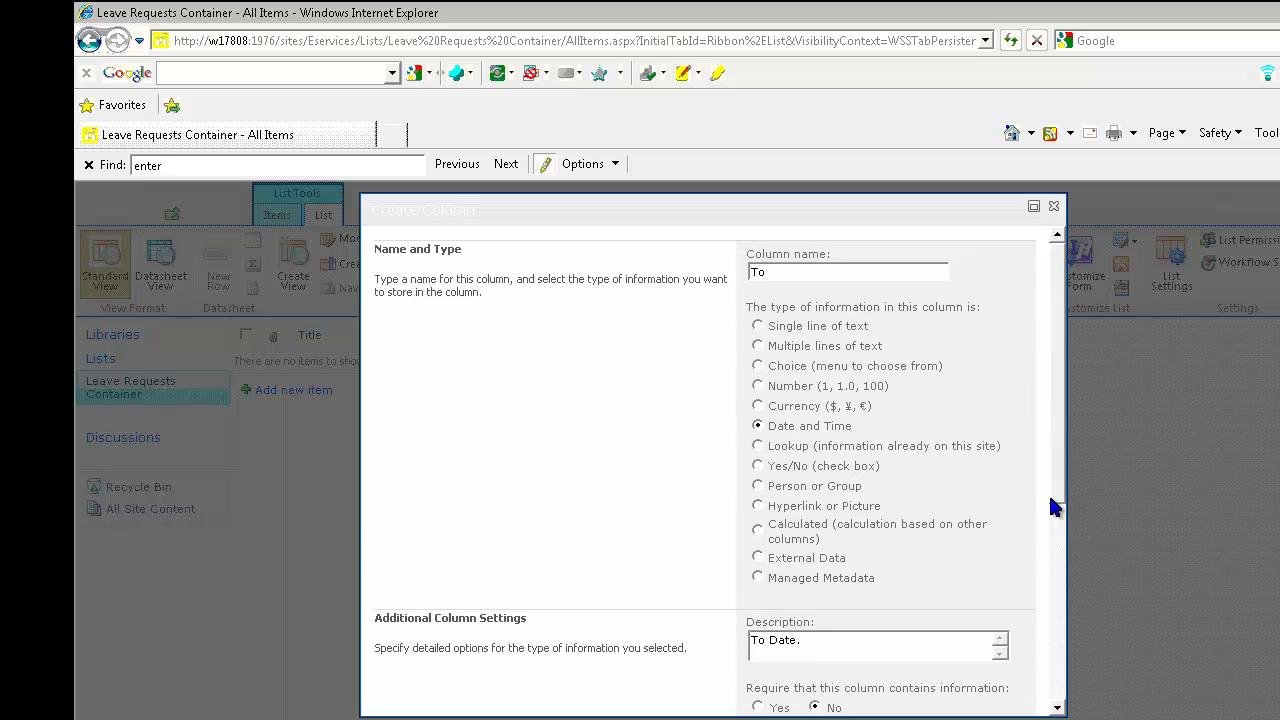
{"action": "scroll", "coordinate": [880, 650], "scroll_direction": "down", "scroll_amount": 8}
{"action": "scroll", "coordinate": [903, 597], "scroll_direction": "up", "scroll_amount": 4}
{"action": "scroll", "coordinate": [903, 597], "scroll_direction": "down", "scroll_amount": 5}
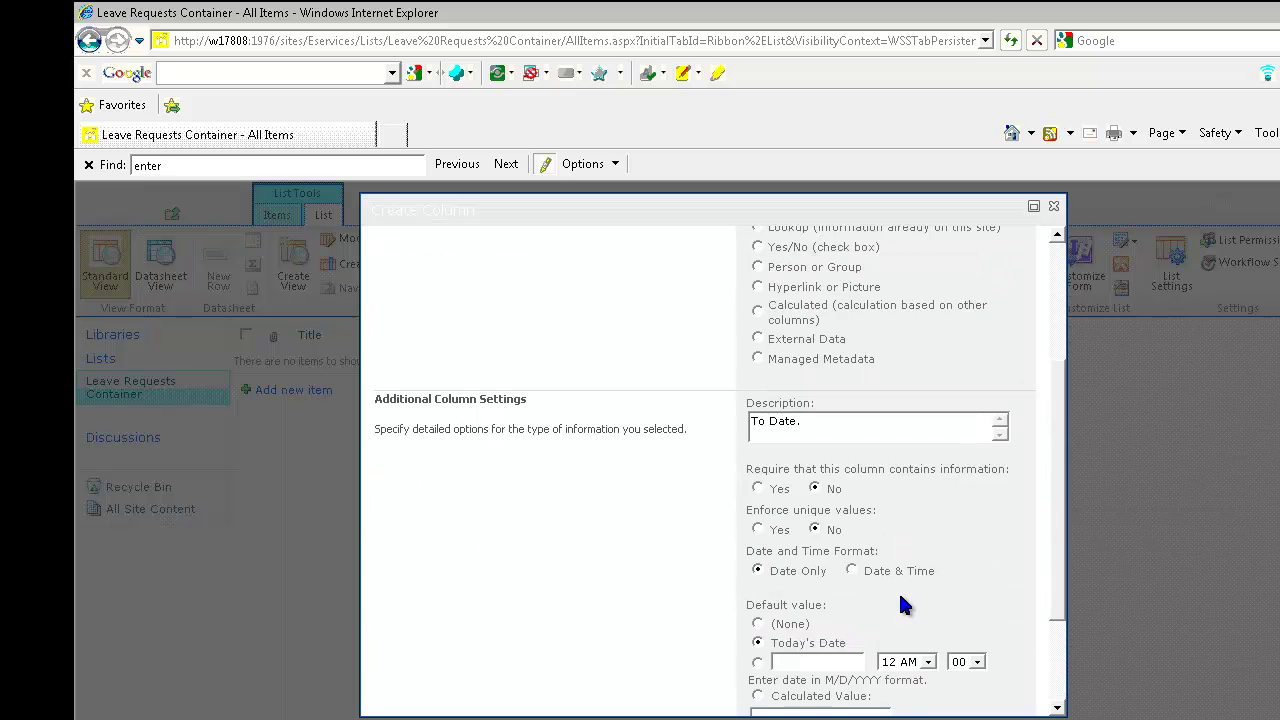
{"action": "left_click", "coordinate": [836, 689]}
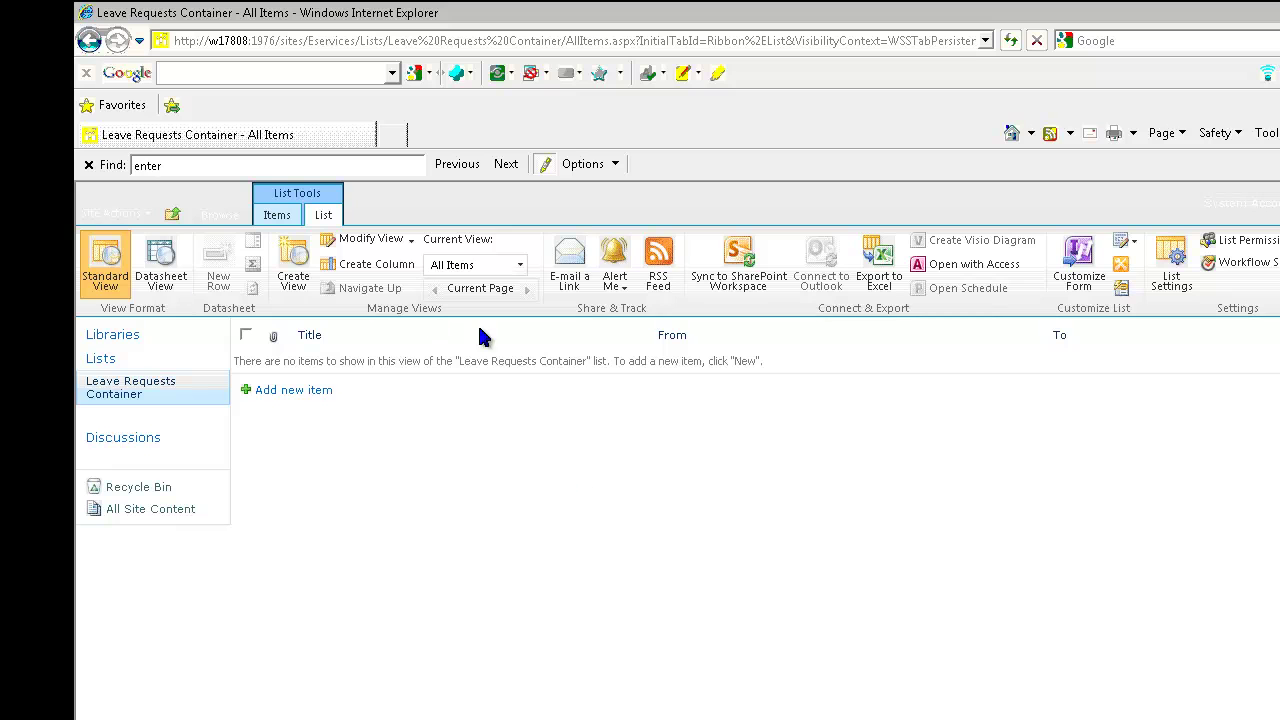
Add a Person or Group column named Team Leader that allows choosing from all users.
{"action": "left_click", "coordinate": [372, 265]}
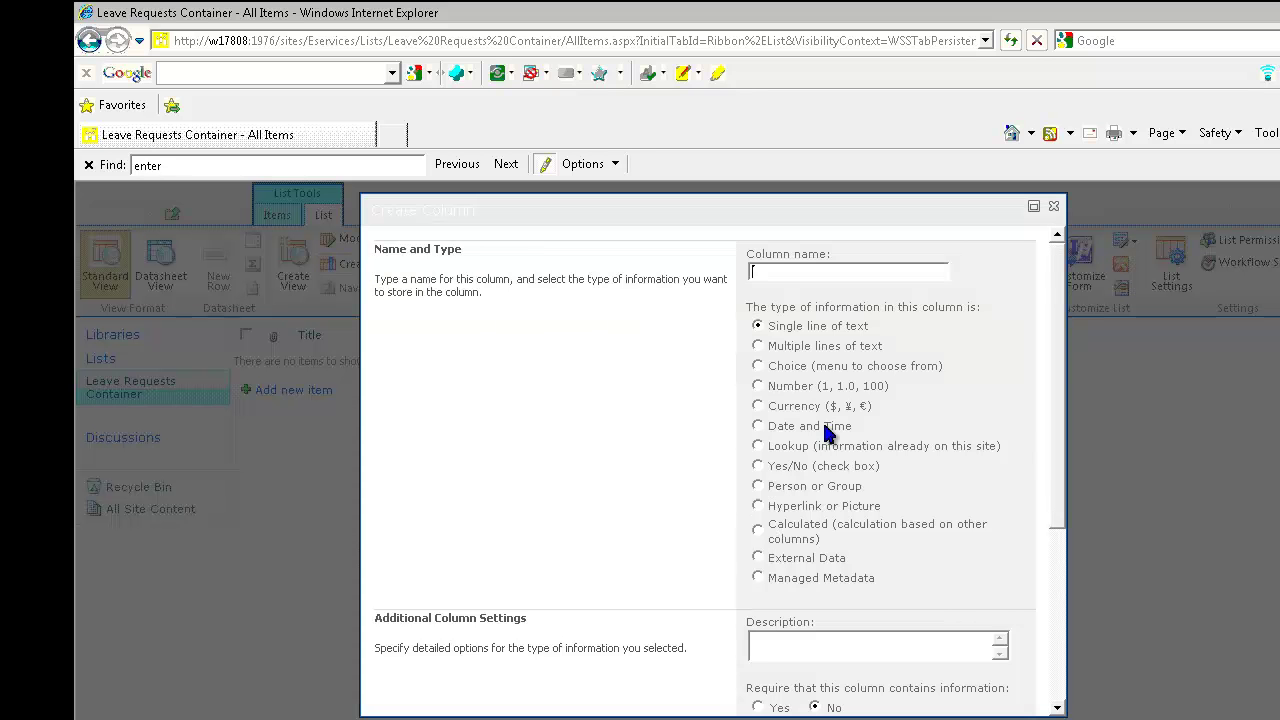
{"action": "type", "text": "Team Leader"}
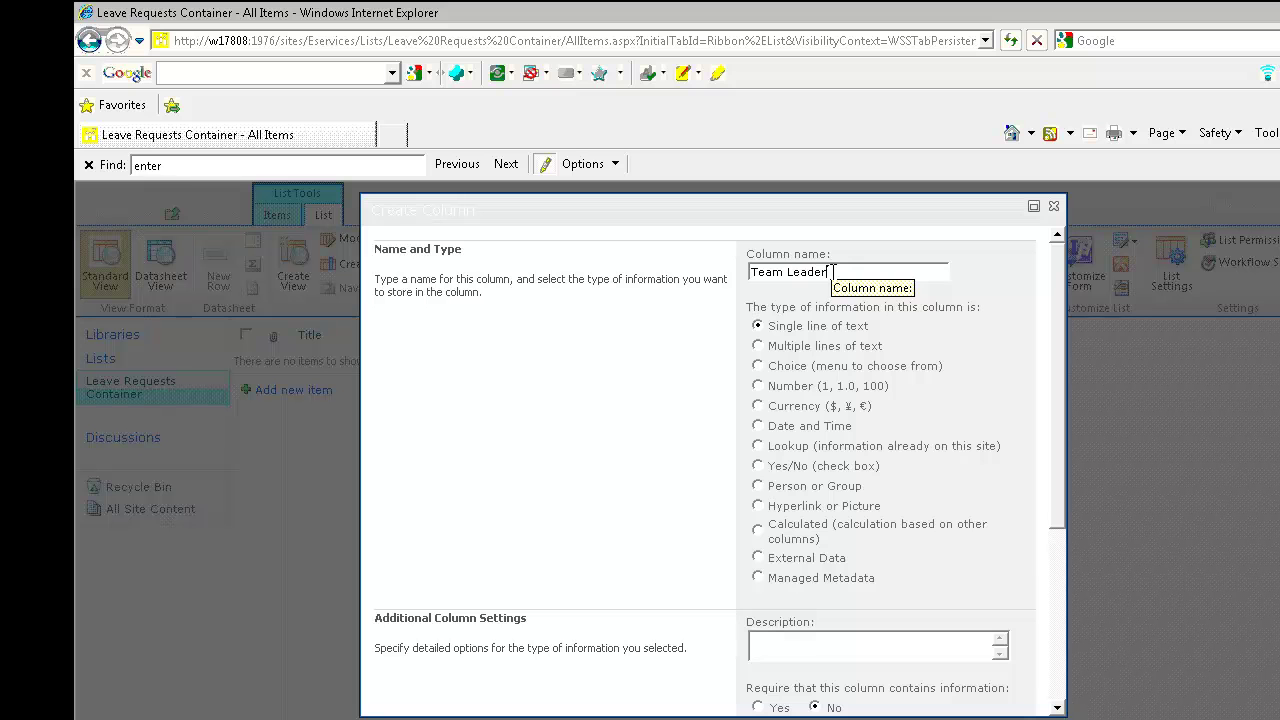
{"action": "left_click", "coordinate": [758, 485]}
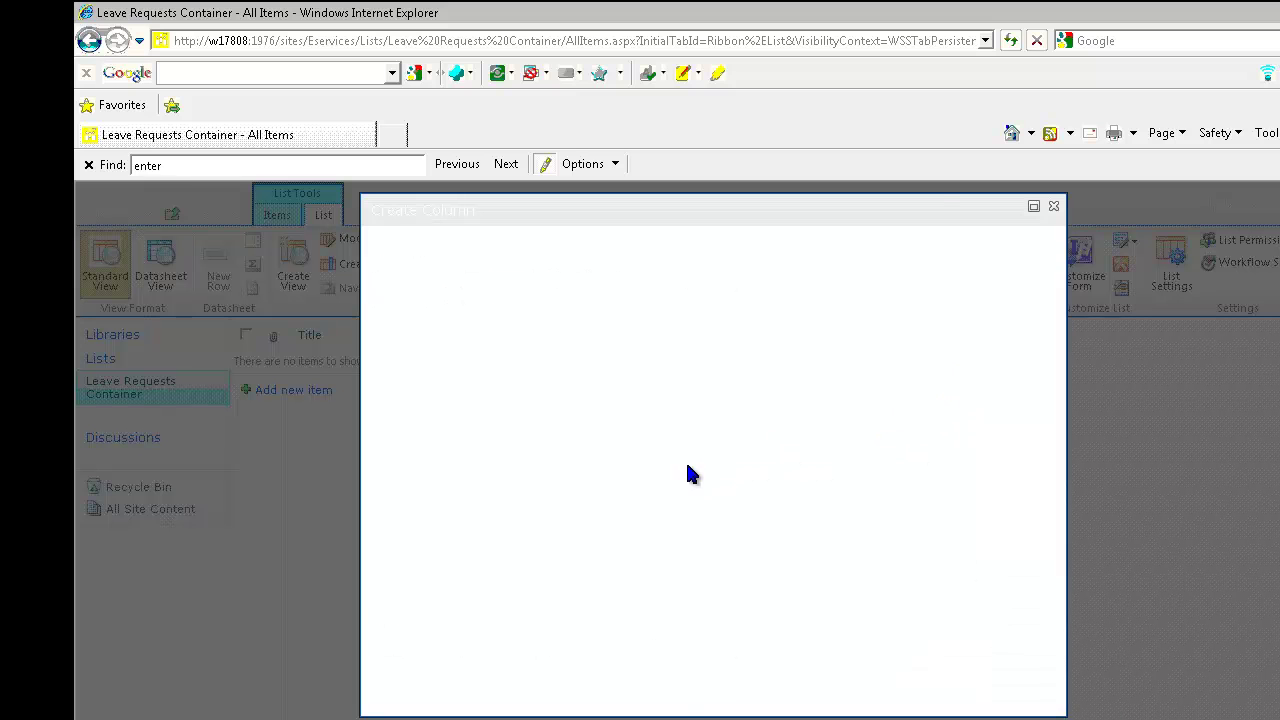
{"action": "scroll", "coordinate": [620, 471], "scroll_direction": "down", "scroll_amount": 5}
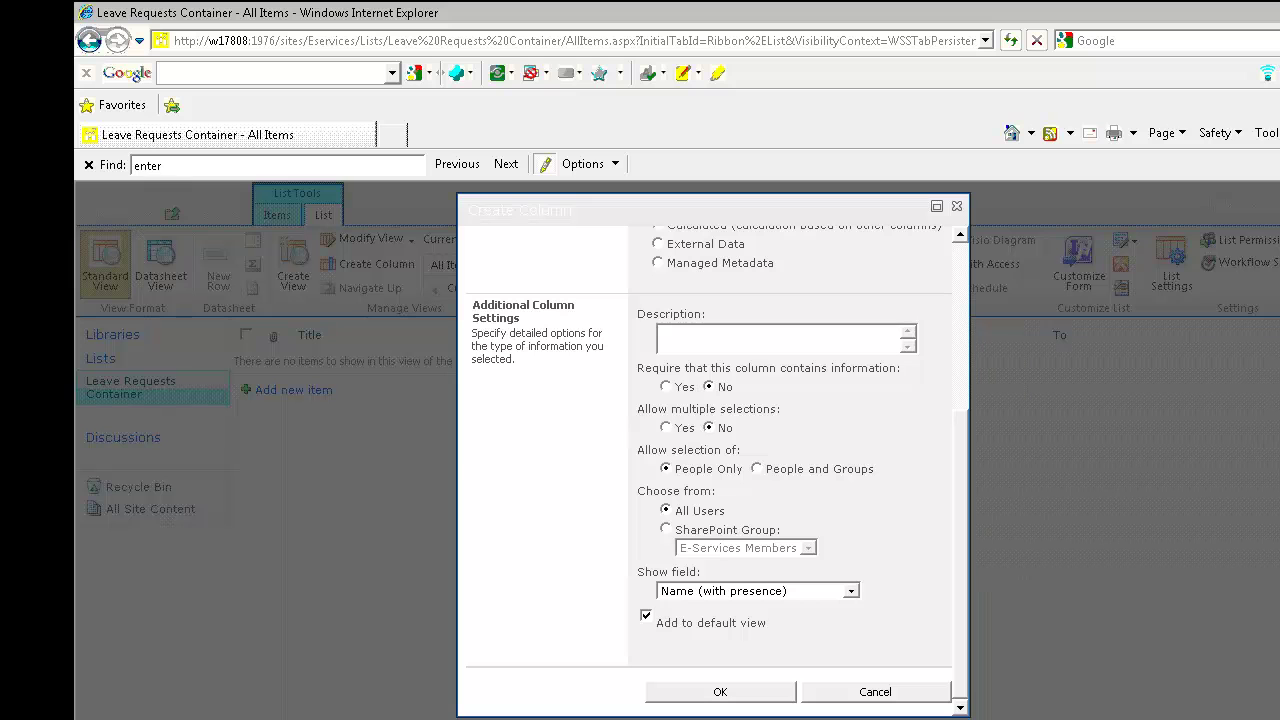
{"action": "left_click", "coordinate": [695, 533]}
{"action": "left_click", "coordinate": [680, 514]}
{"action": "left_click", "coordinate": [757, 689]}
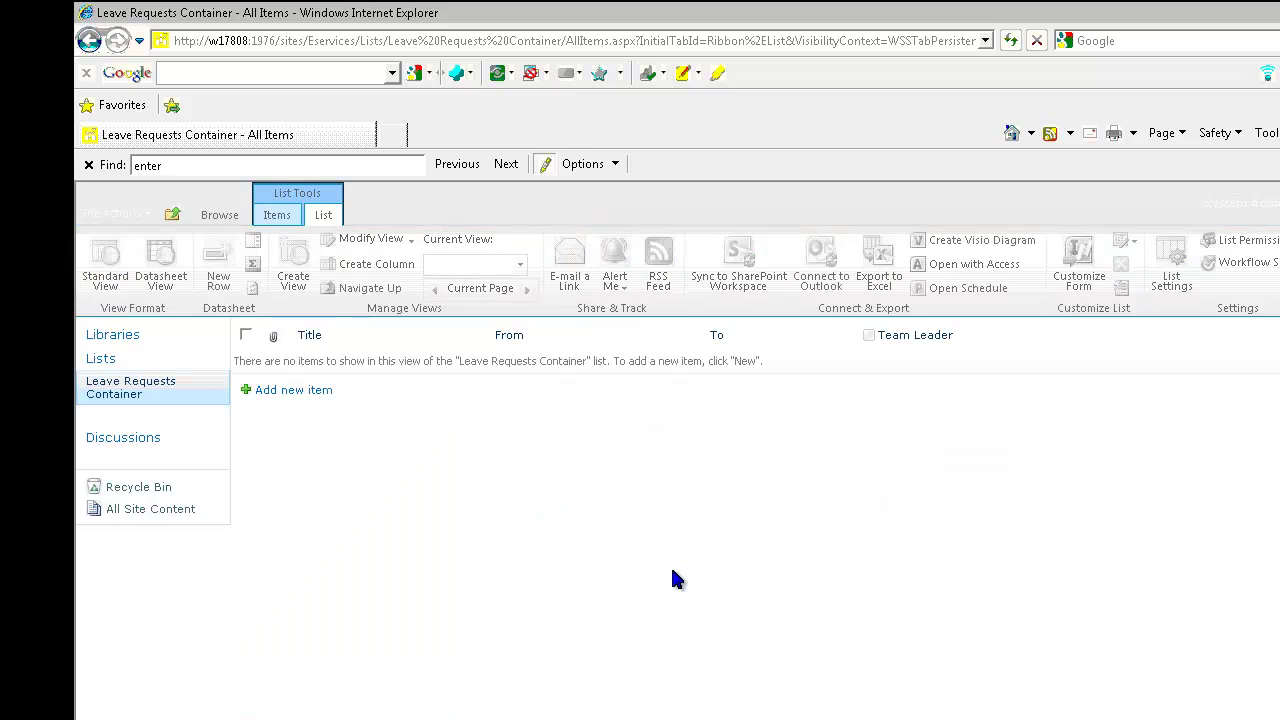
Add a Person or Group column named Human Resouce with the default settings.
{"action": "left_click", "coordinate": [370, 264]}
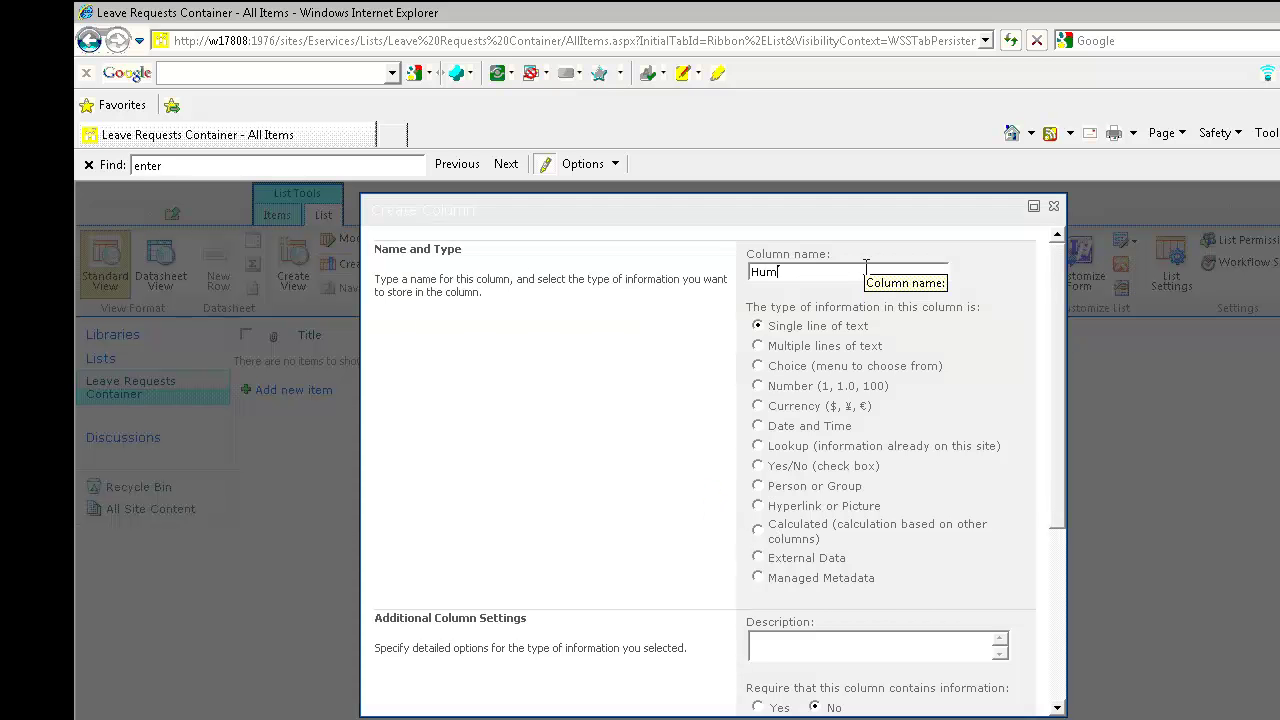
{"action": "type", "text": "Human Resouce"}
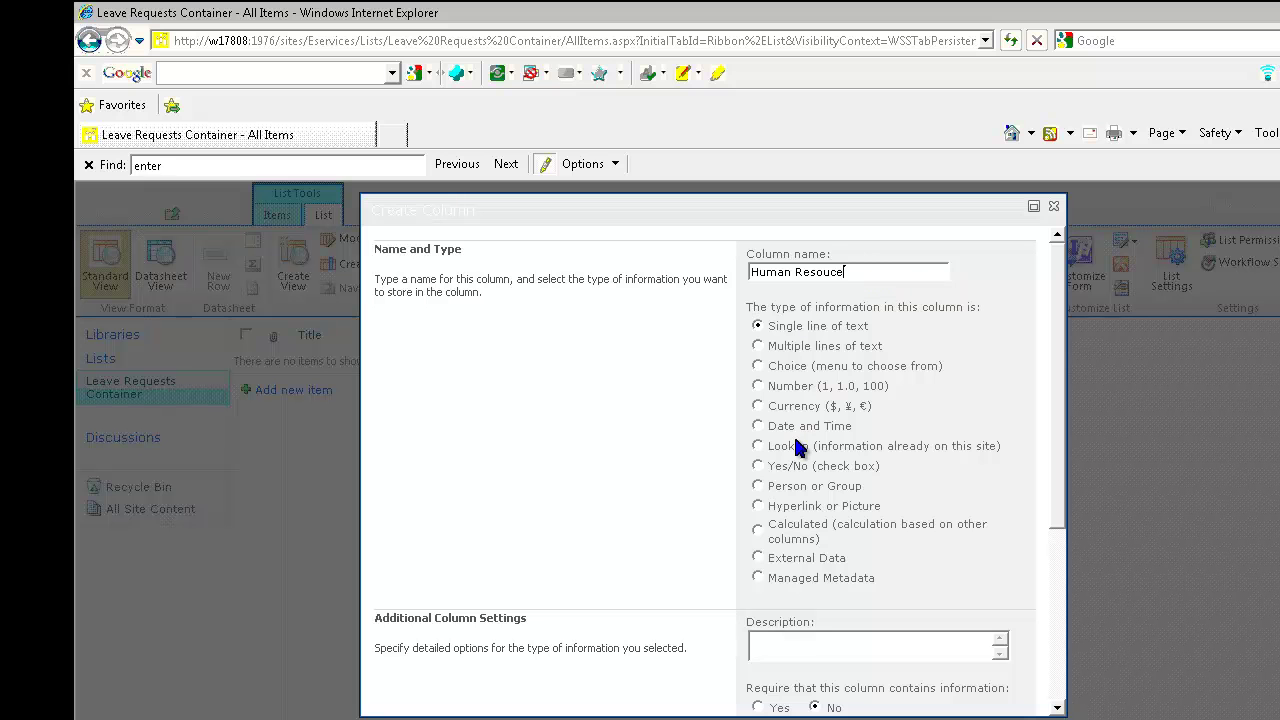
{"action": "left_click", "coordinate": [810, 488]}
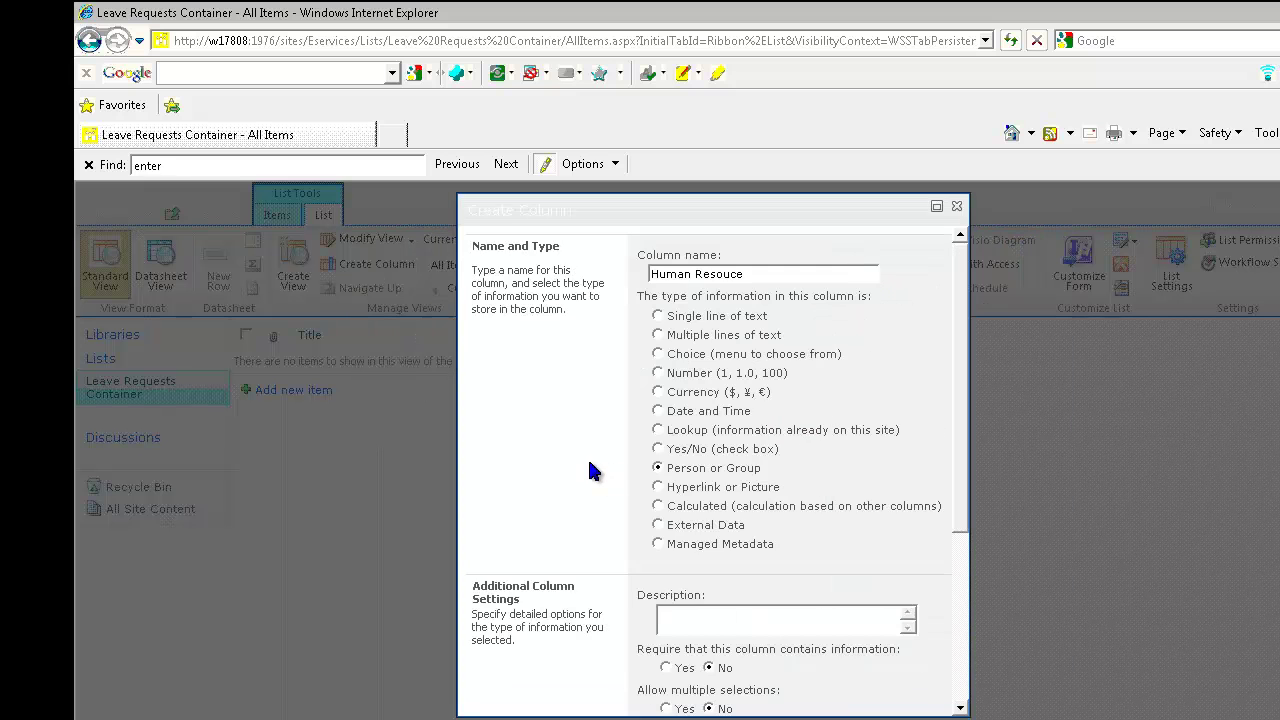
{"action": "scroll", "coordinate": [594, 389], "scroll_direction": "down", "scroll_amount": 5}
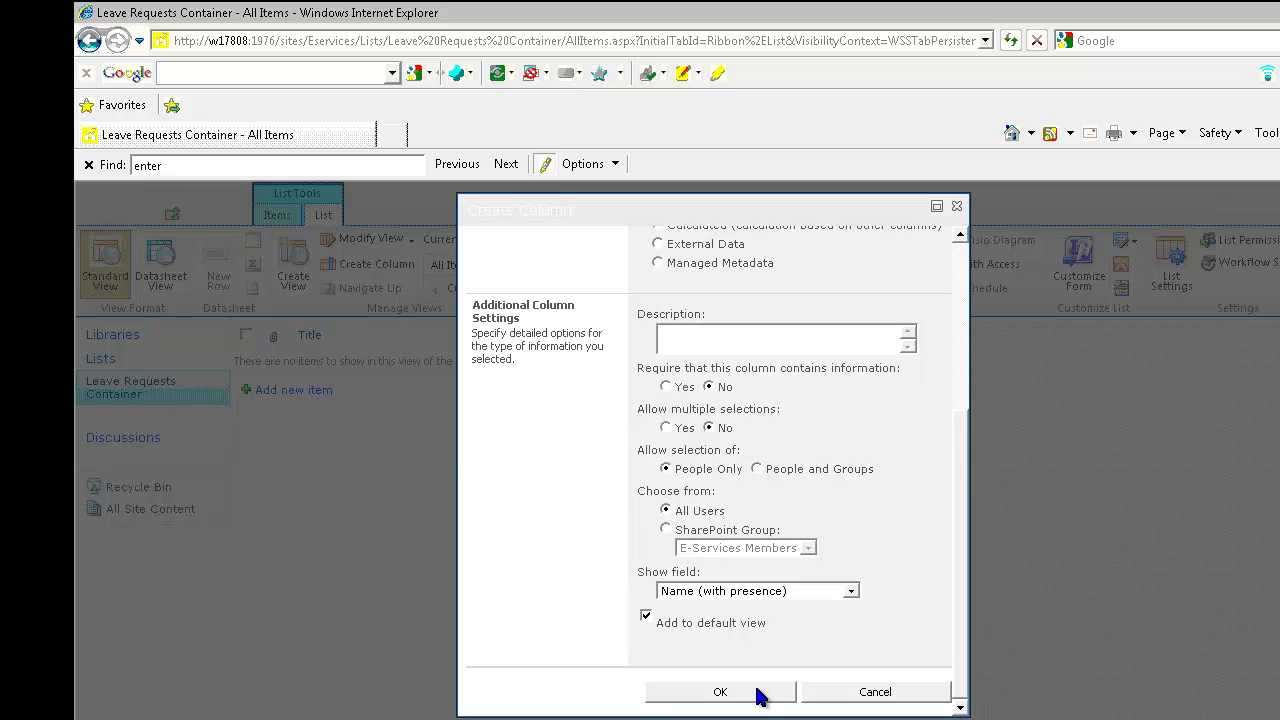
{"action": "left_click", "coordinate": [720, 692]}
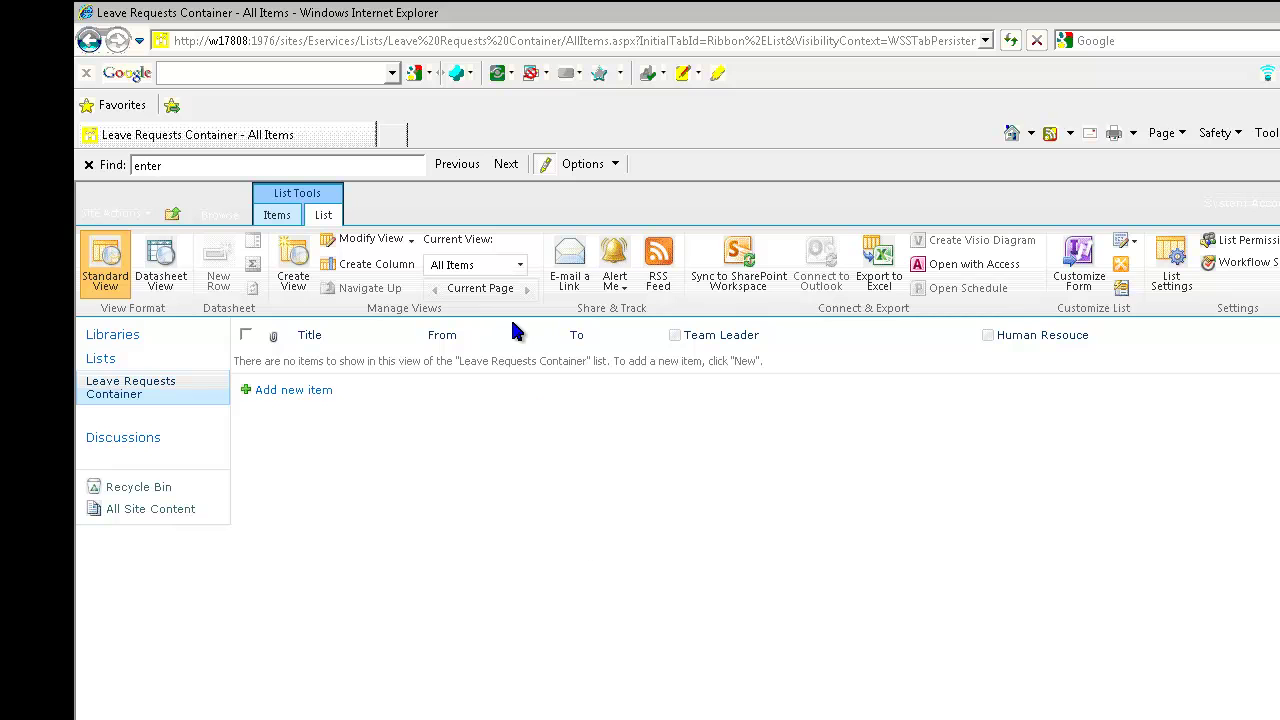
Add an Employee Comments column for multiple lines of text with the description "Reason of the leave request".
{"action": "left_click", "coordinate": [356, 264]}
{"action": "type", "text": "Employee Comments"}
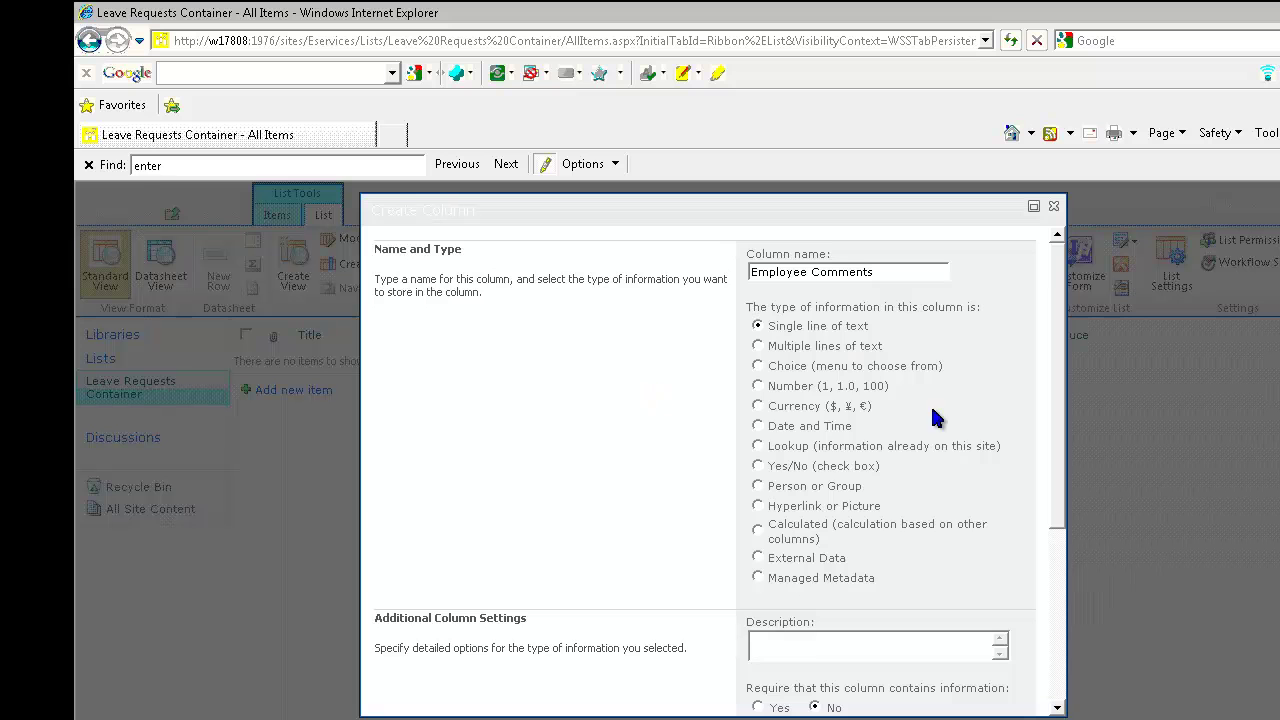
{"action": "scroll", "coordinate": [900, 420], "scroll_direction": "down", "scroll_amount": 1}
{"action": "left_click", "coordinate": [757, 271]}
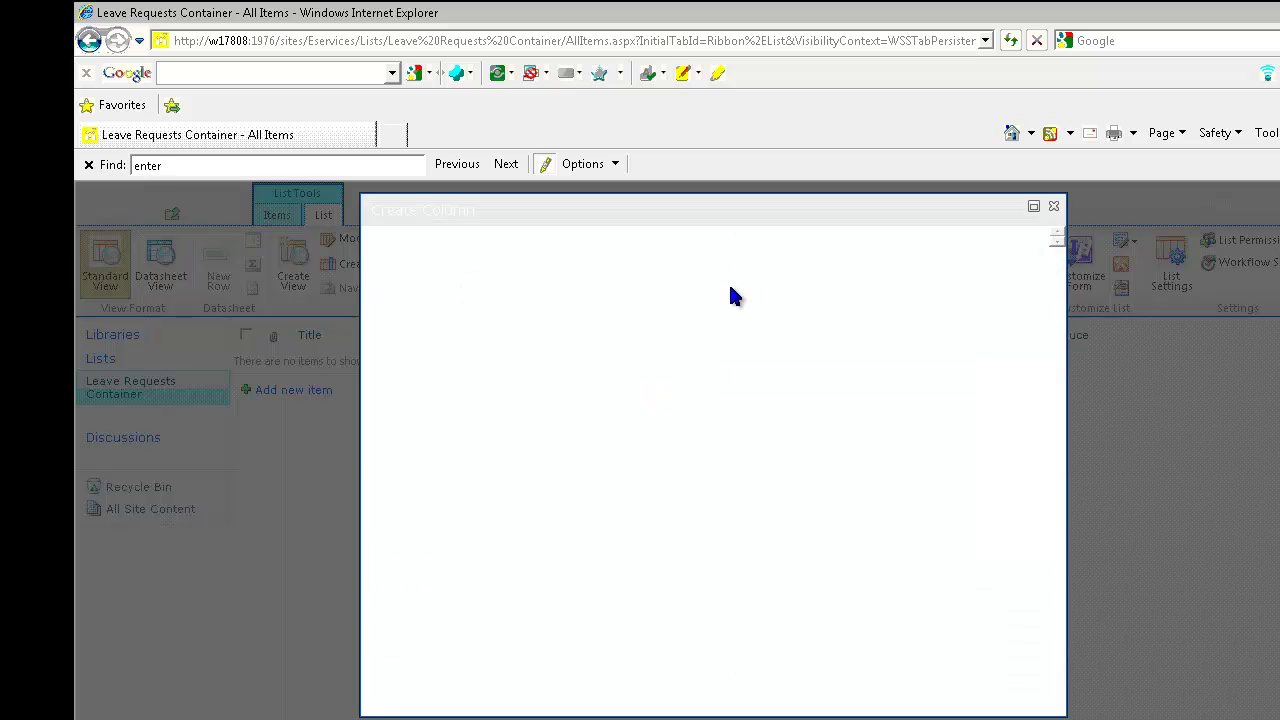
{"action": "scroll", "coordinate": [618, 427], "scroll_direction": "down", "scroll_amount": 3}
{"action": "left_click", "coordinate": [772, 415]}
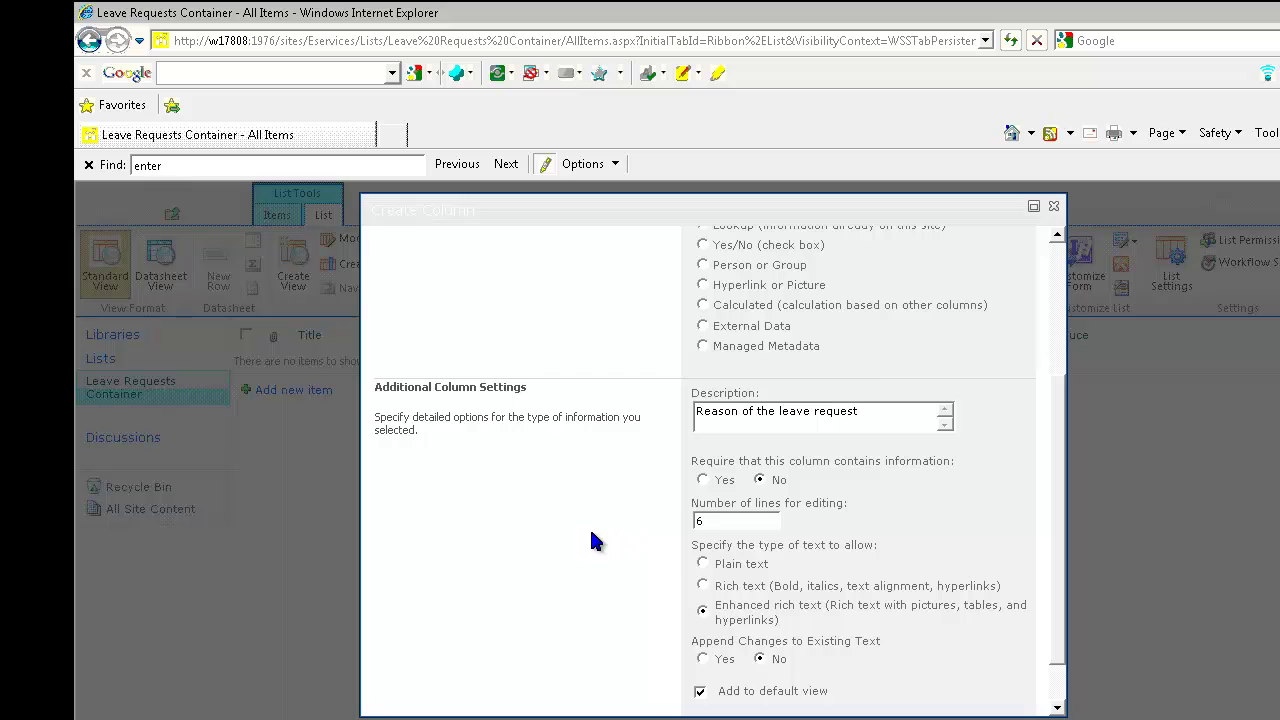
{"action": "scroll", "coordinate": [636, 542], "scroll_direction": "down", "scroll_amount": 1}
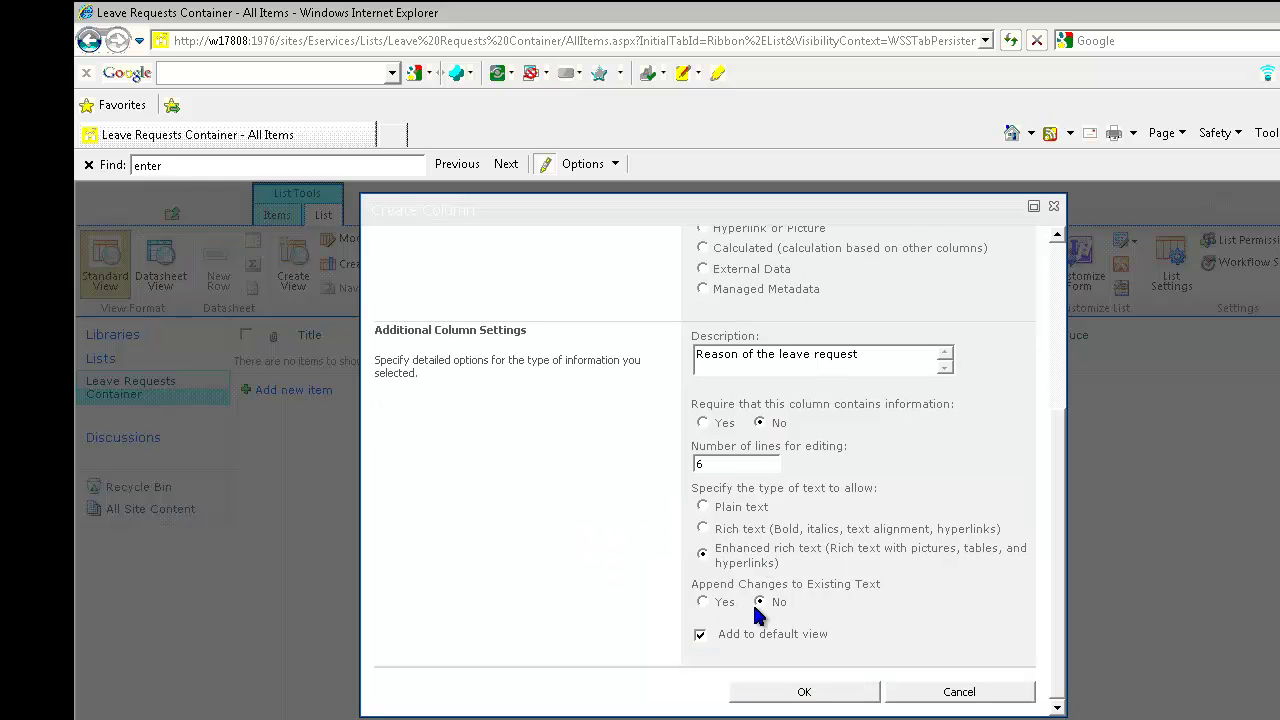
{"action": "left_click", "coordinate": [843, 692]}
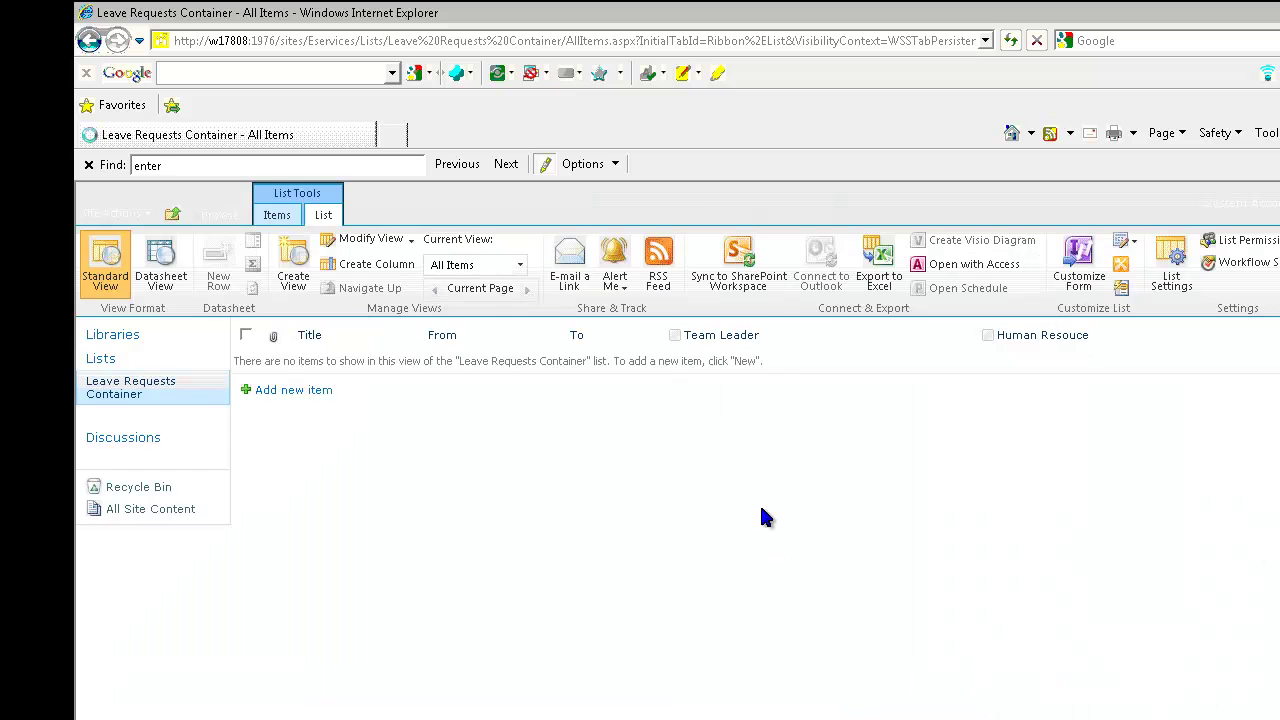
Add a Team Leader Comments column for multiple lines of text with the description "Team Leader Comments".
{"action": "left_click", "coordinate": [367, 267]}
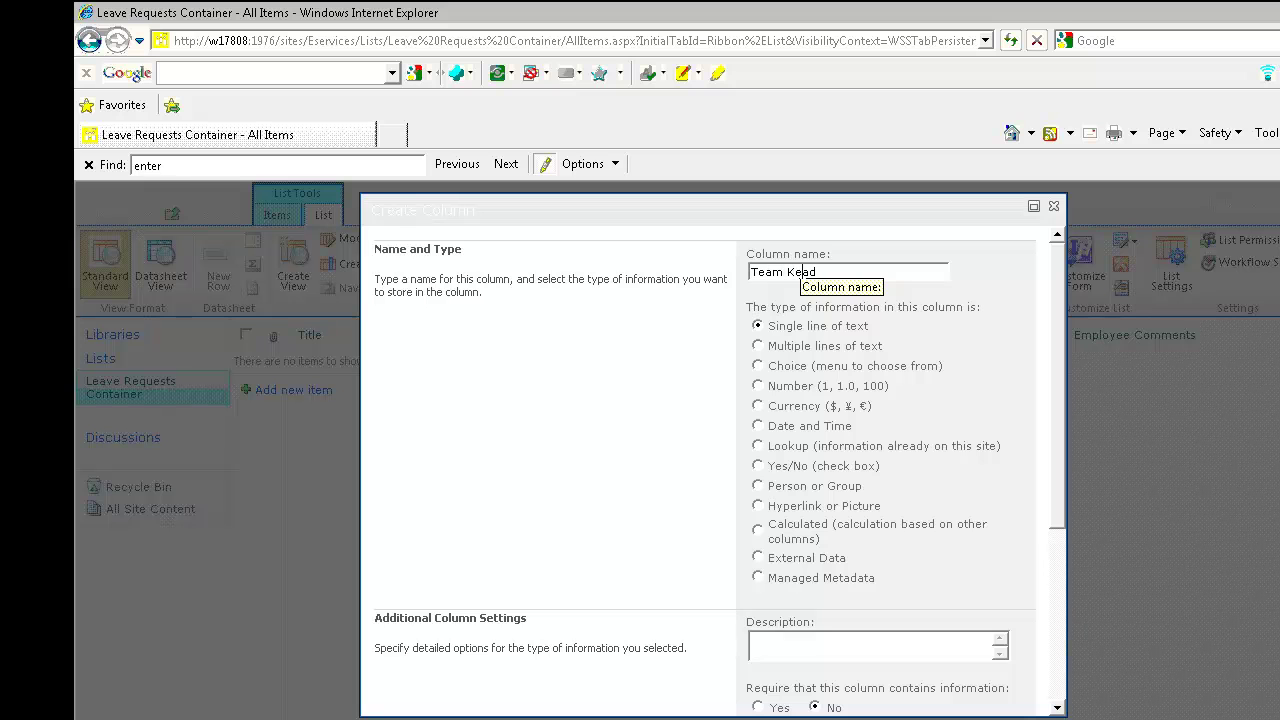
{"action": "type", "text": "Team Leader Comments"}
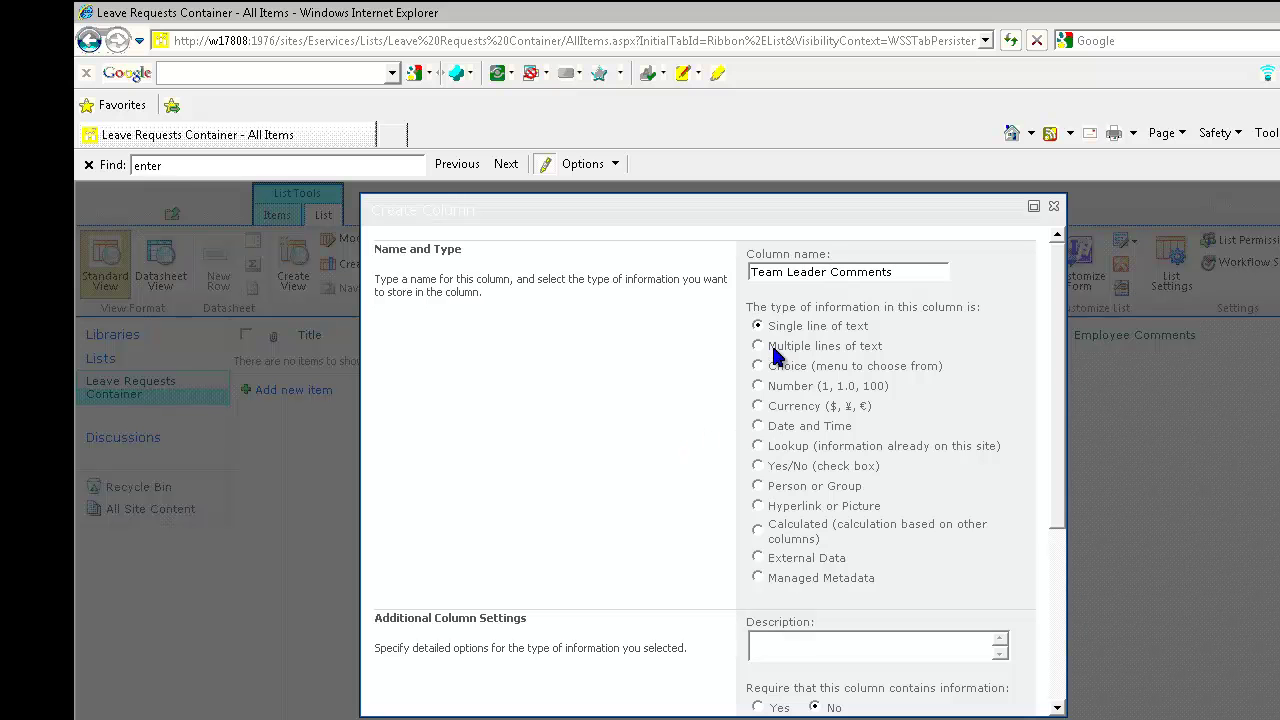
{"action": "left_click", "coordinate": [757, 345]}
{"action": "scroll", "coordinate": [641, 390], "scroll_direction": "down", "scroll_amount": 5}
{"action": "left_click", "coordinate": [760, 371]}
{"action": "type", "text": "Team L"}
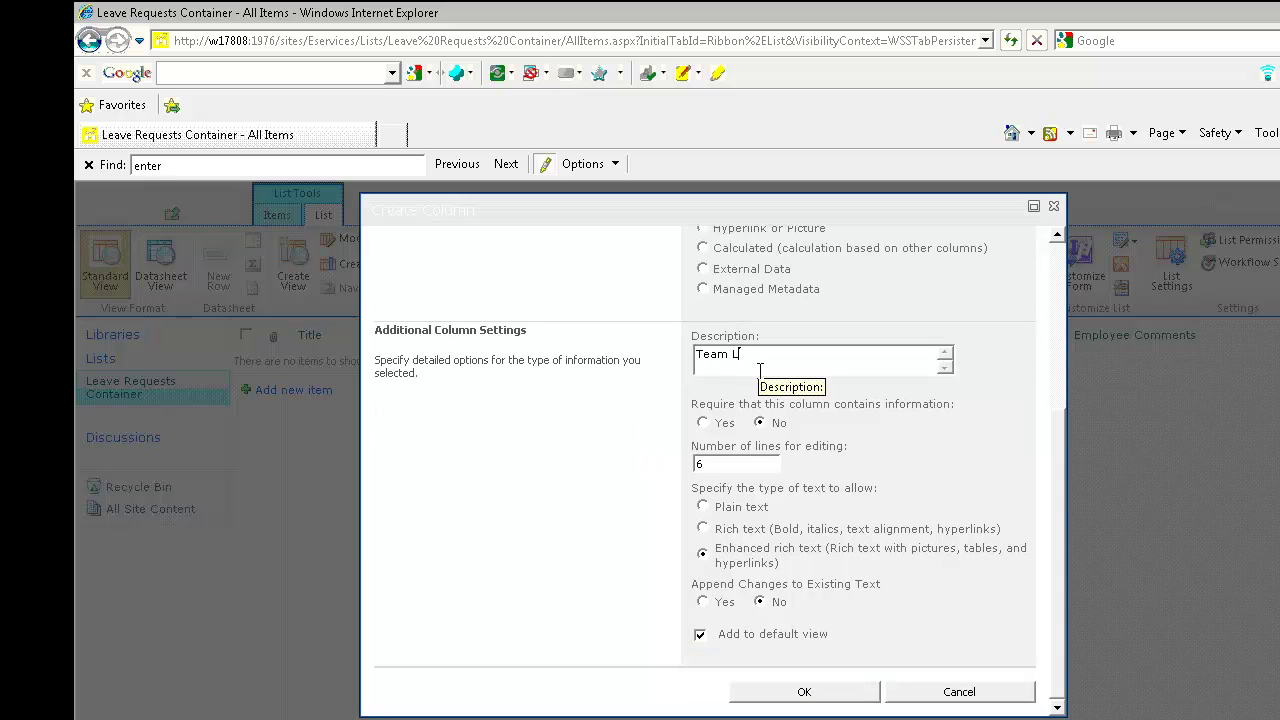
{"action": "type", "text": "eader Comments"}
{"action": "left_click", "coordinate": [836, 695]}
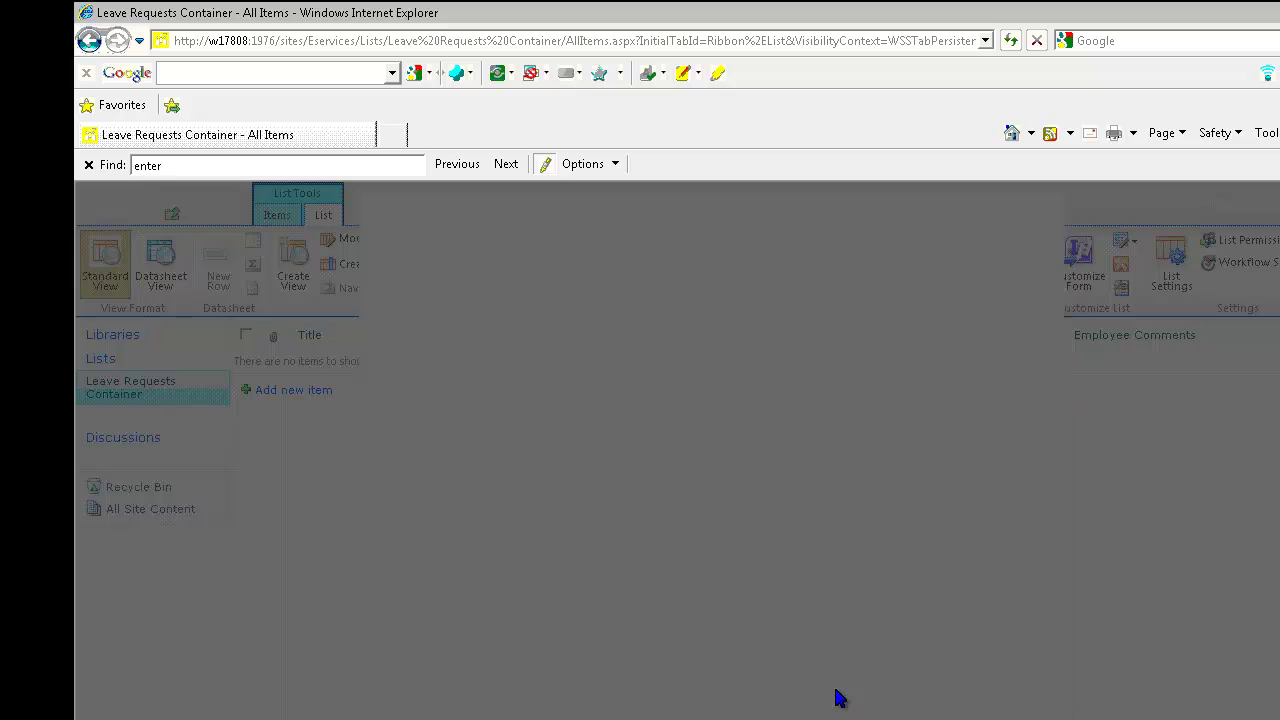
Start a new column named Human Resouce Comments that holds multiple lines of text.
{"action": "left_click", "coordinate": [362, 263]}
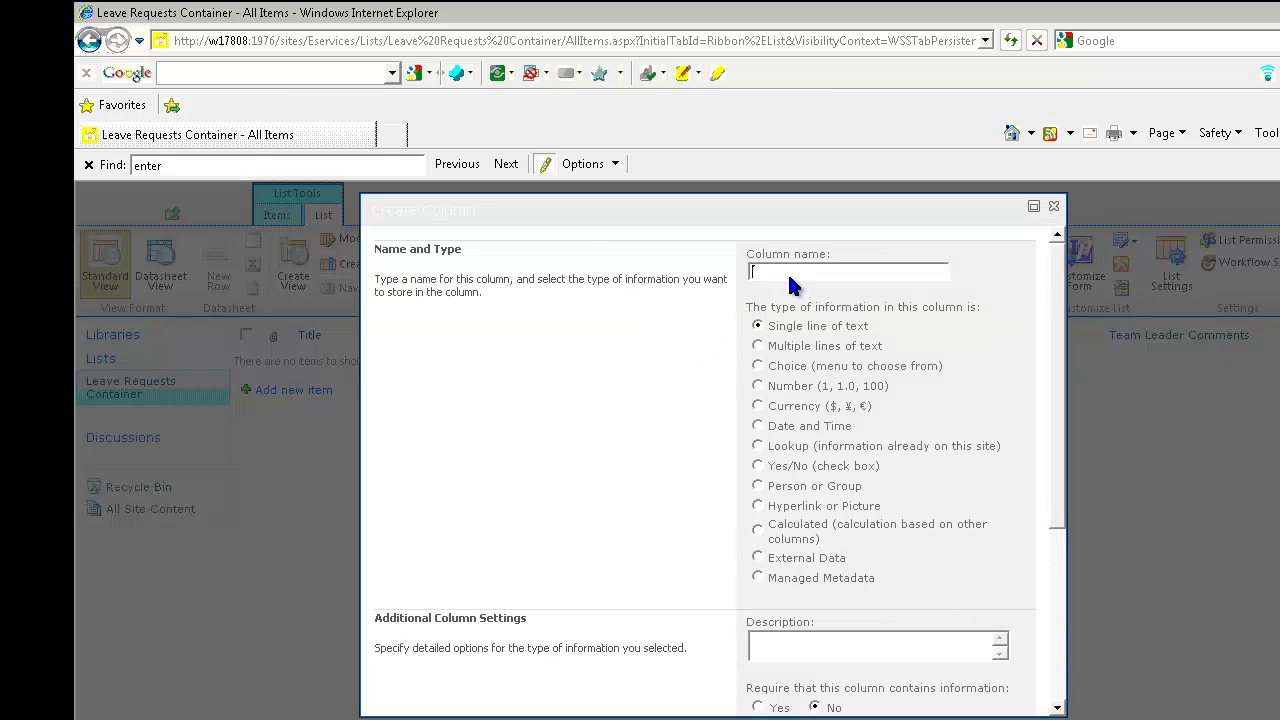
{"action": "type", "text": "an resouce"}
{"action": "key", "text": "BackSpace"}
{"action": "key", "text": "BackSpace"}
{"action": "key", "text": "BackSpace"}
{"action": "key", "text": "BackSpace"}
{"action": "key", "text": "BackSpace"}
{"action": "key", "text": "BackSpace"}
{"action": "type", "text": "Resouce Comments"}
{"action": "left_click", "coordinate": [758, 346]}
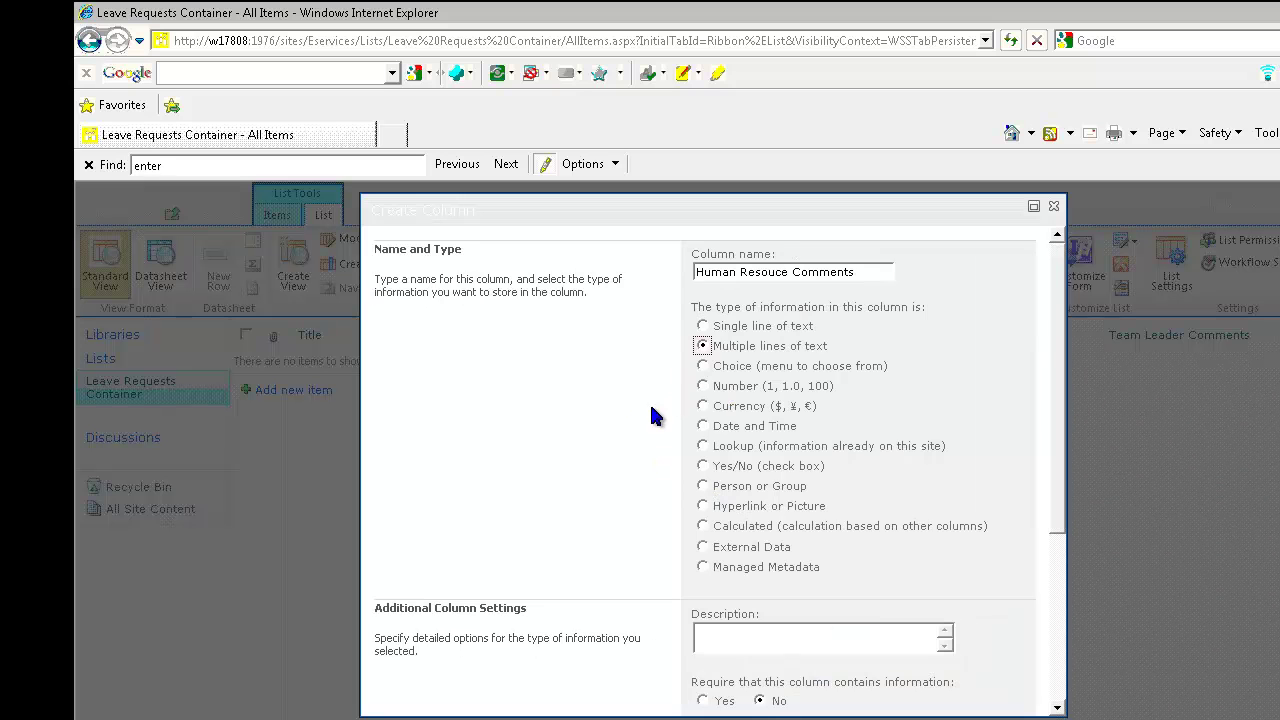
Give the Human Resouce Comments column the description "Human Resouce comments" and create it.
{"action": "scroll", "coordinate": [652, 450], "scroll_direction": "down", "scroll_amount": 3}
{"action": "left_click", "coordinate": [791, 420]}
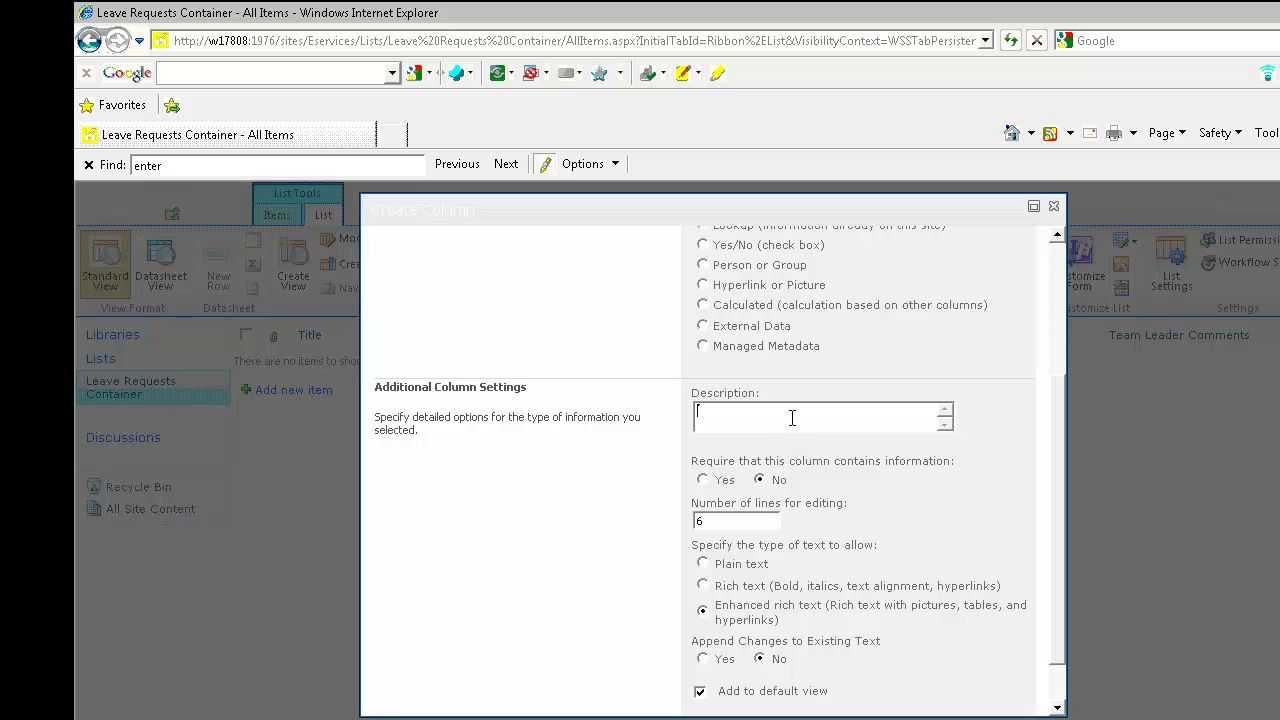
{"action": "type", "text": "Human REs"}
{"action": "key", "text": "BackSpace"}
{"action": "key", "text": "BackSpace"}
{"action": "key", "text": "BackSpace"}
{"action": "key", "text": "BackSpace"}
{"action": "type", "text": "ouce comments"}
{"action": "scroll", "coordinate": [628, 523], "scroll_direction": "down", "scroll_amount": 2}
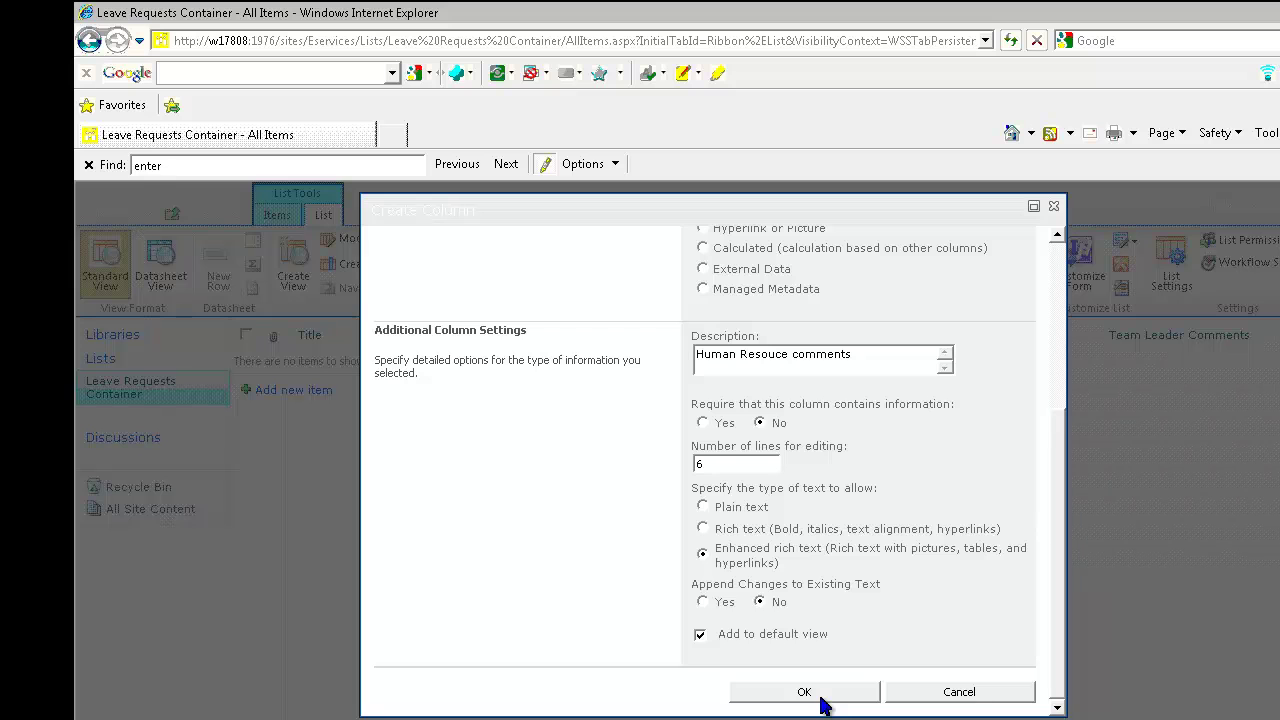
{"action": "left_click", "coordinate": [826, 695]}
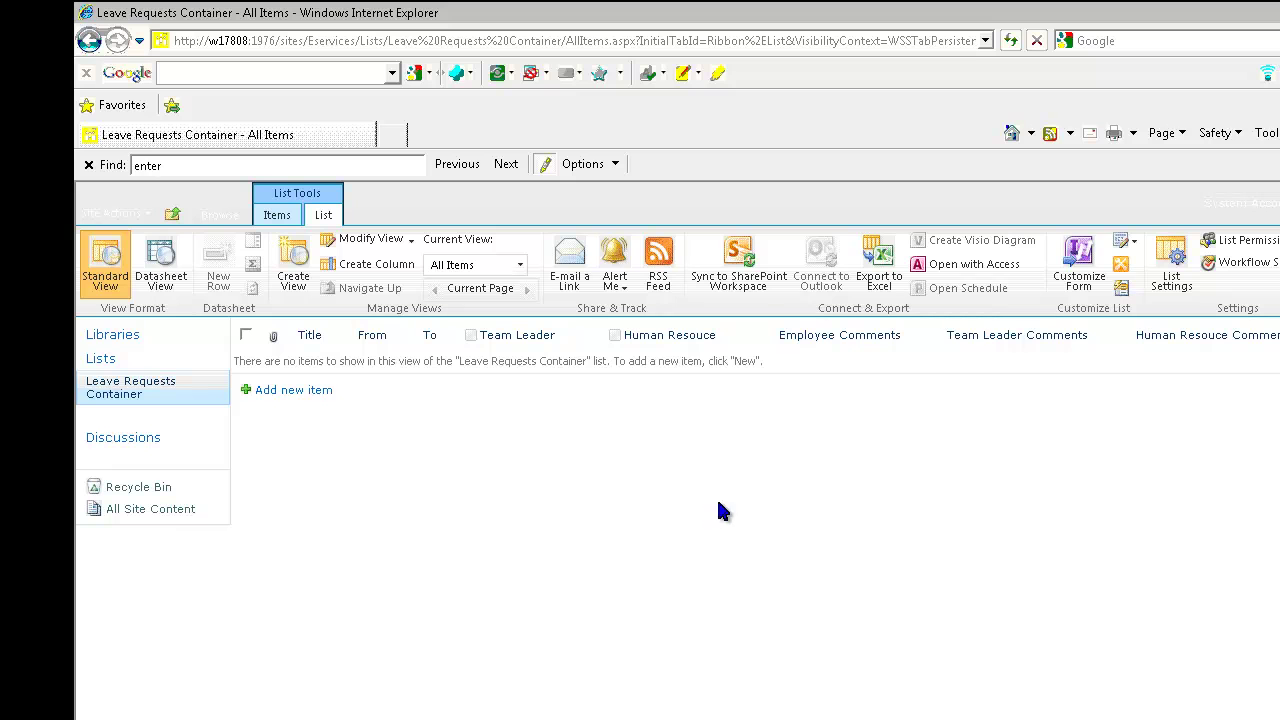
Start a new Choice column named Action with the description "Action of user".
{"action": "left_click", "coordinate": [345, 264]}
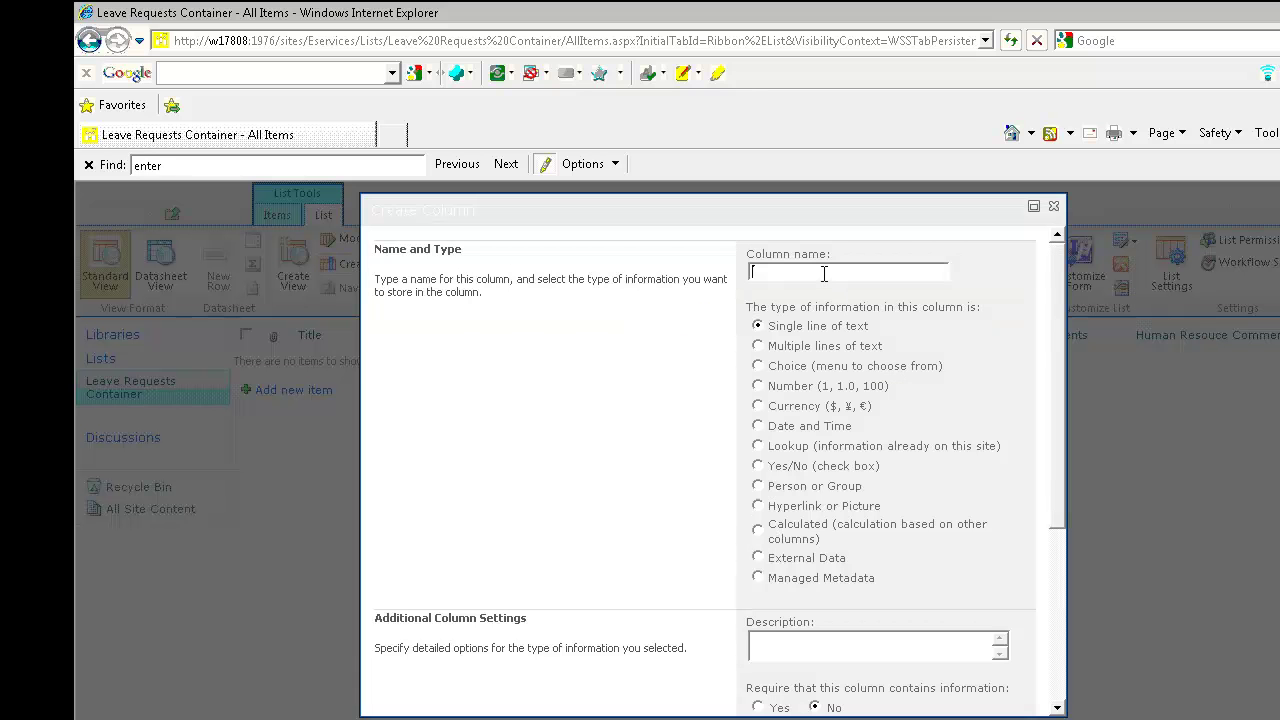
{"action": "left_click", "coordinate": [760, 366]}
{"action": "scroll", "coordinate": [1060, 388], "scroll_direction": "down", "scroll_amount": 2}
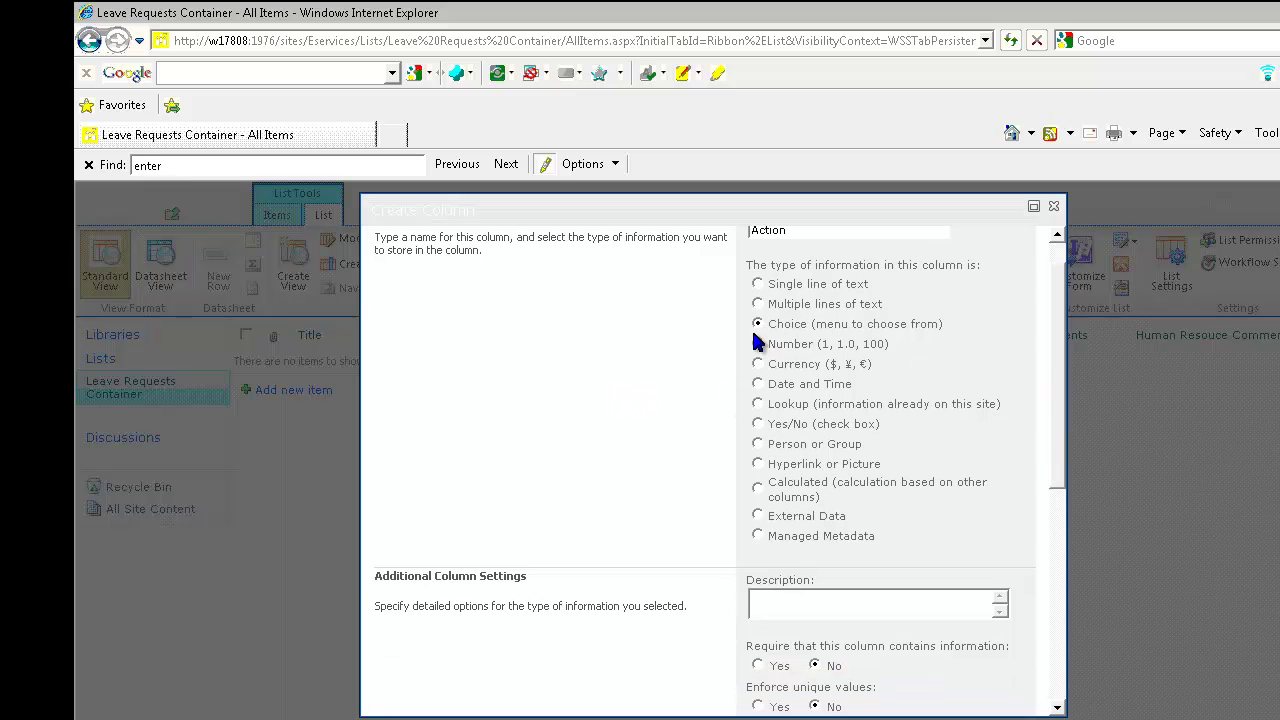
{"action": "scroll", "coordinate": [1063, 400], "scroll_direction": "down", "scroll_amount": 4}
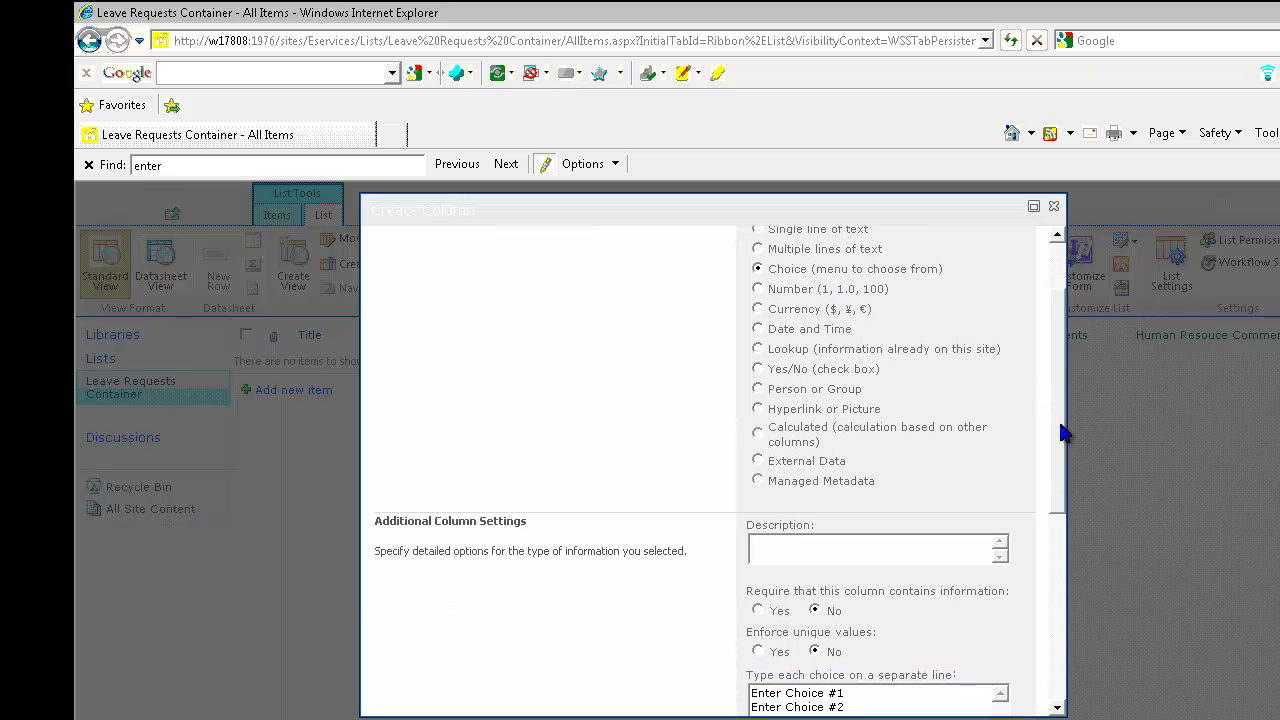
{"action": "left_click", "coordinate": [840, 516]}
{"action": "type", "text": "Act"}
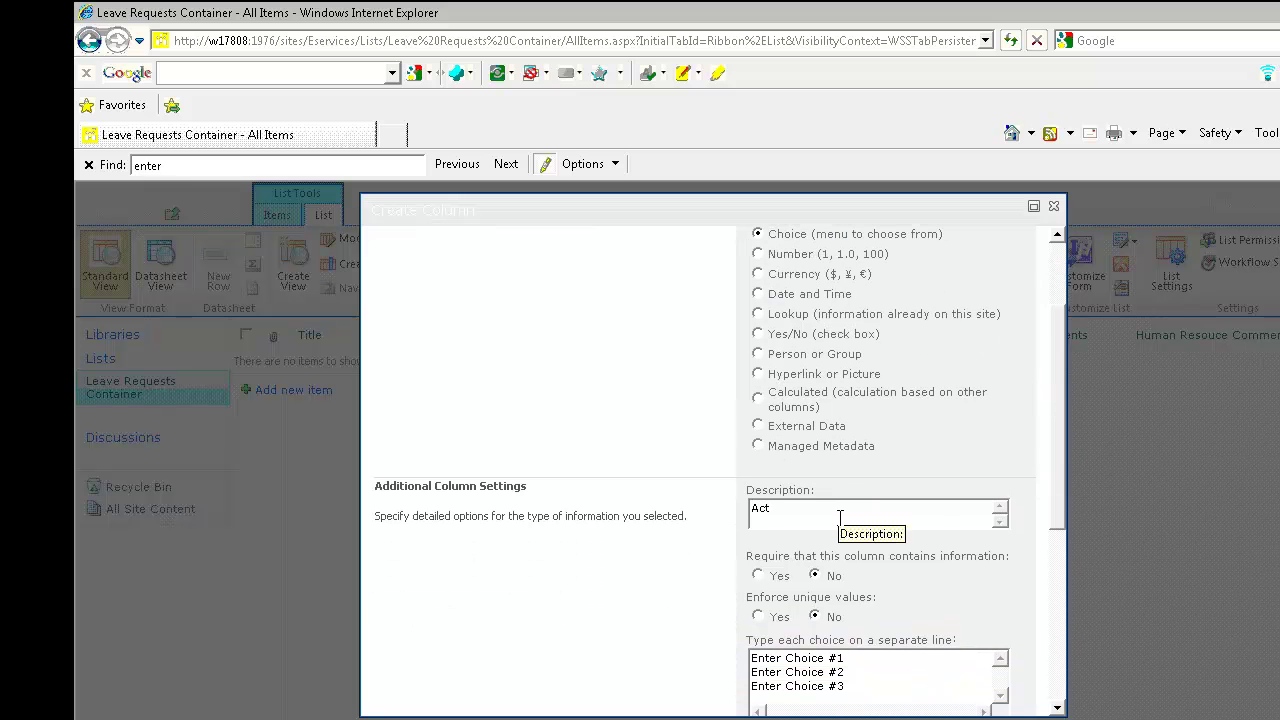
{"action": "type", "text": "ion of user"}
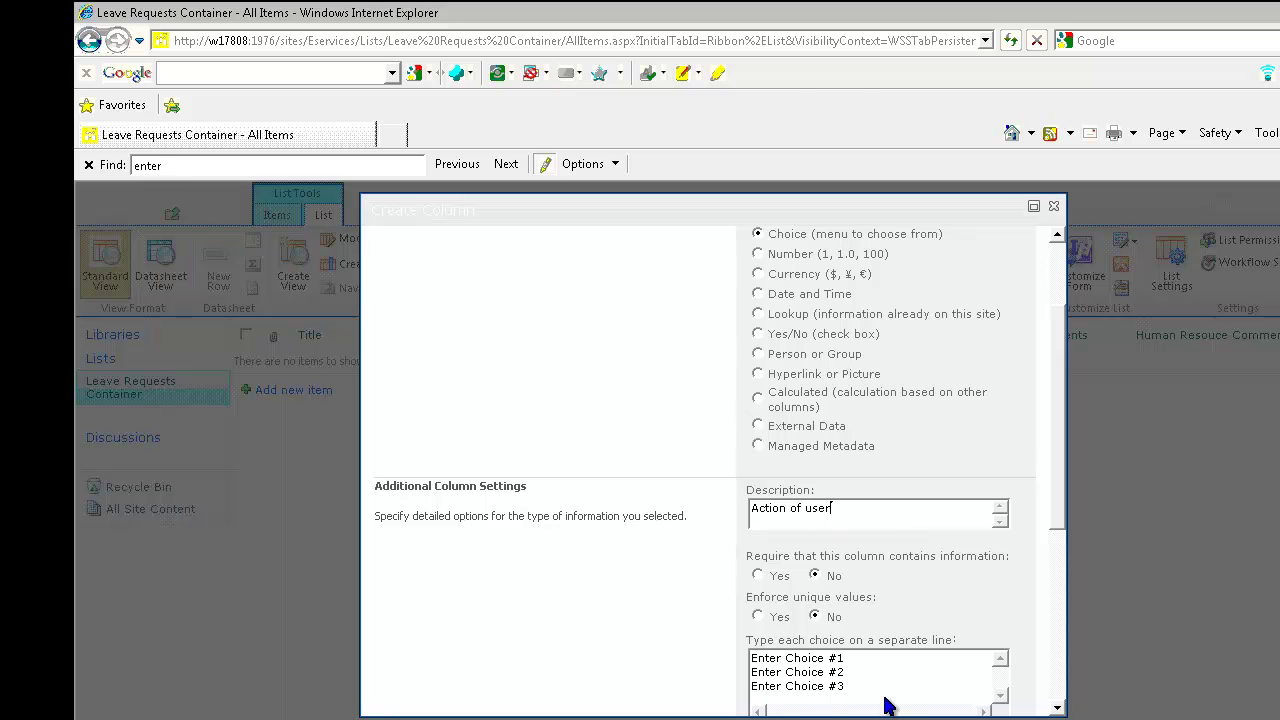
Replace the Action column's placeholder choices with SE, AT, RT, AH and RH, each on its own line.
{"action": "left_click_drag", "start_coordinate": [885, 690], "coordinate": [745, 652]}
{"action": "scroll", "coordinate": [846, 571], "scroll_direction": "down", "scroll_amount": 3}
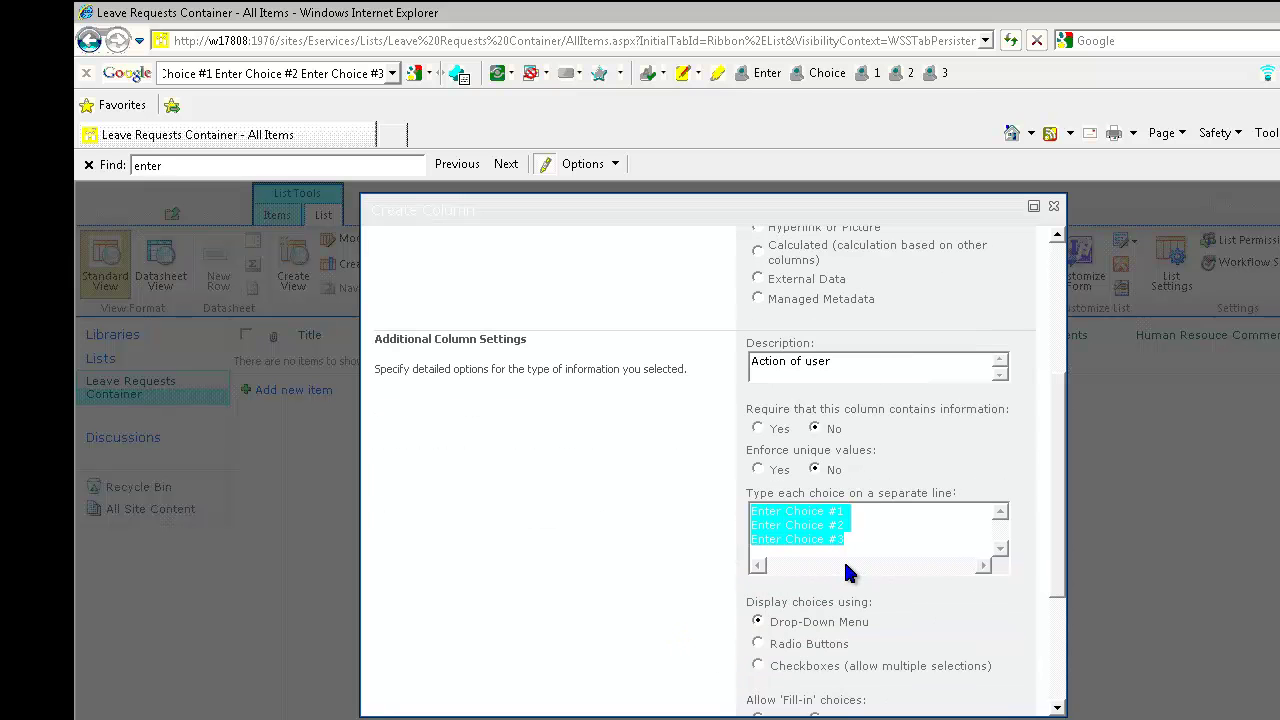
{"action": "key", "text": "BackSpace"}
{"action": "type", "text": "SE "}
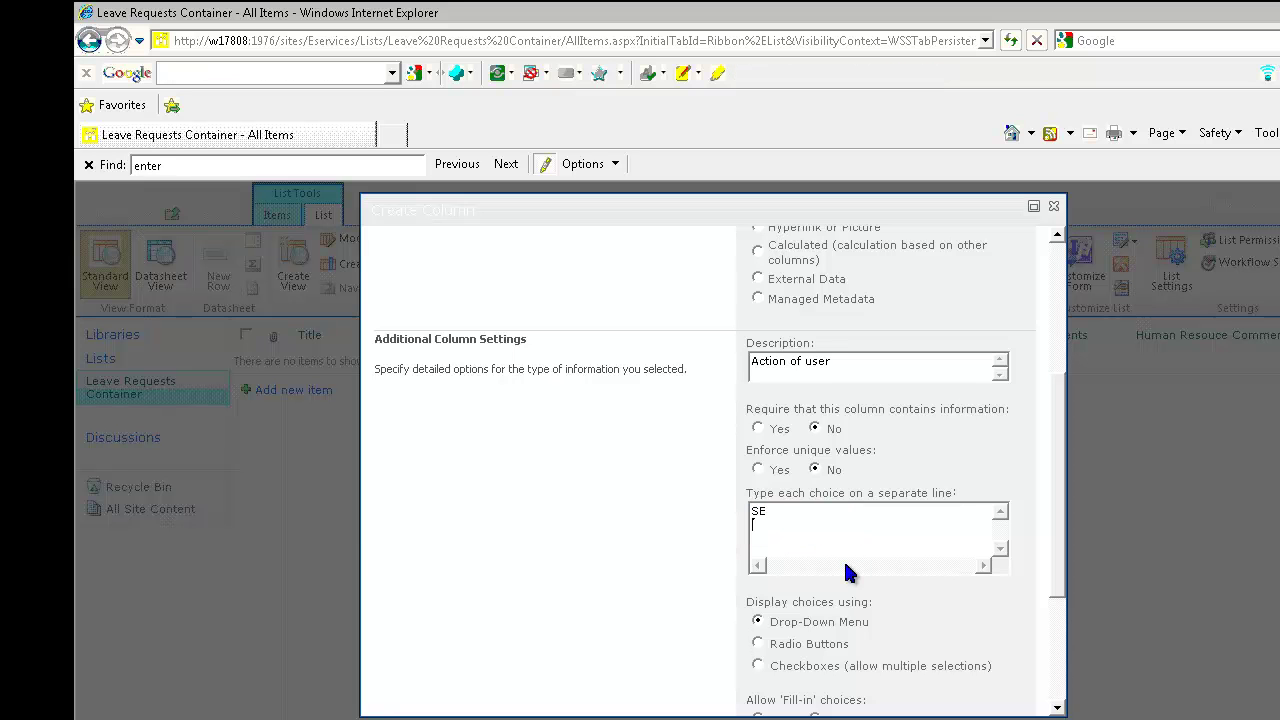
{"action": "type", "text": "AT"}
{"action": "key", "text": "Return"}
{"action": "type", "text": "RT"}
{"action": "key", "text": "Return"}
{"action": "type", "text": "AH"}
{"action": "key", "text": "Return"}
{"action": "type", "text": "RH"}
{"action": "left_click_drag", "start_coordinate": [769, 551], "coordinate": [726, 497]}
{"action": "left_click", "coordinate": [774, 527]}
Clear the Action column's default value and create the column.
{"action": "left_click_drag", "start_coordinate": [1060, 494], "coordinate": [1060, 552]}
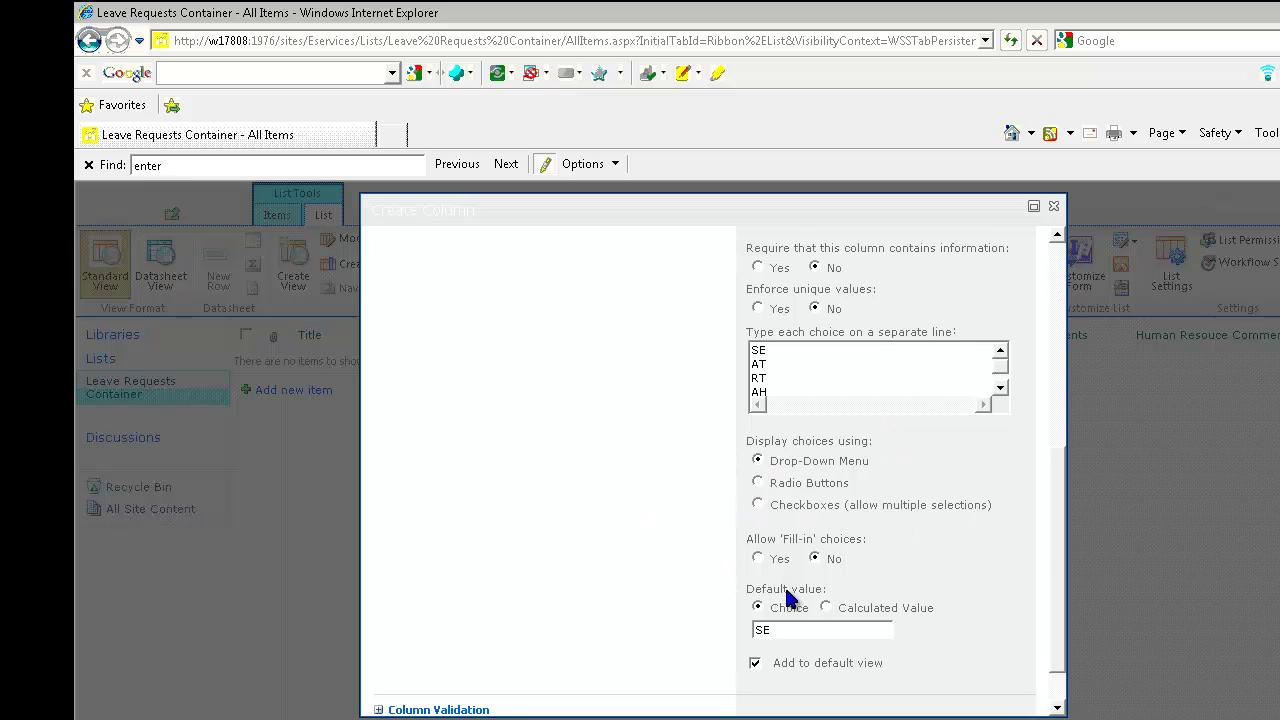
{"action": "scroll", "coordinate": [769, 582], "scroll_direction": "down", "scroll_amount": 1}
{"action": "left_click_drag", "start_coordinate": [786, 573], "coordinate": [714, 576]}
{"action": "key", "text": "Delete"}
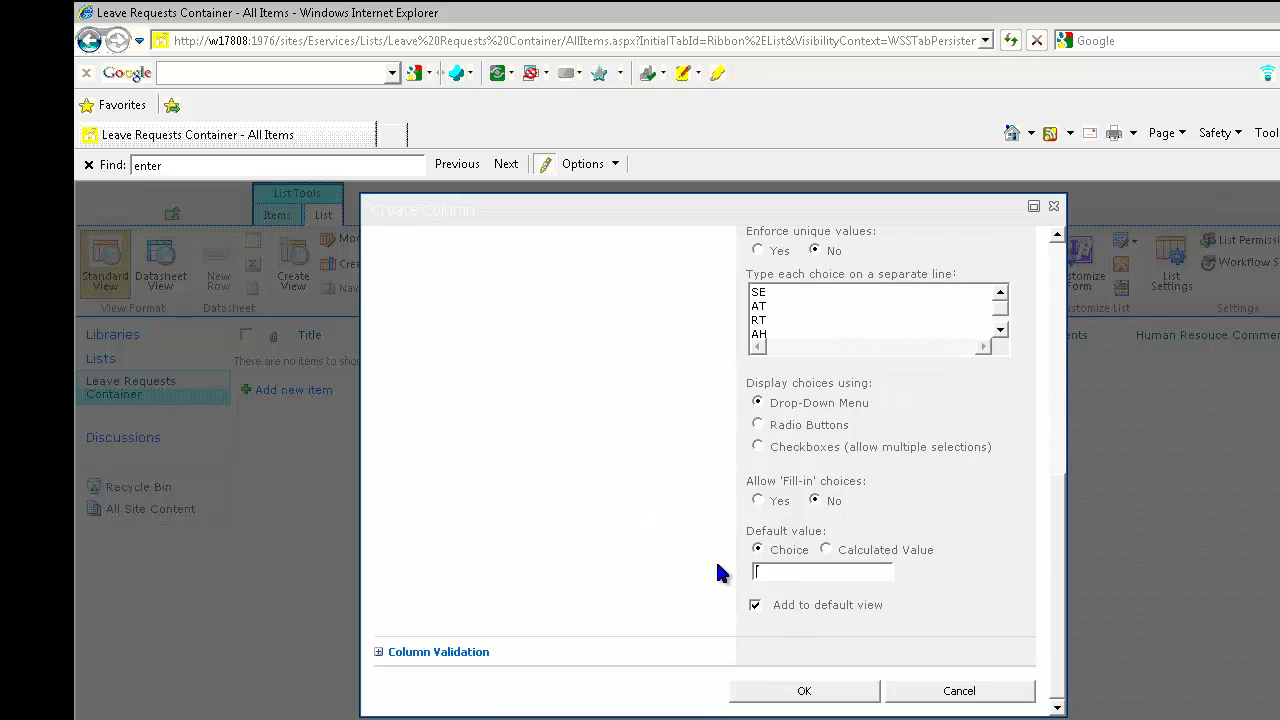
{"action": "left_click", "coordinate": [828, 697]}
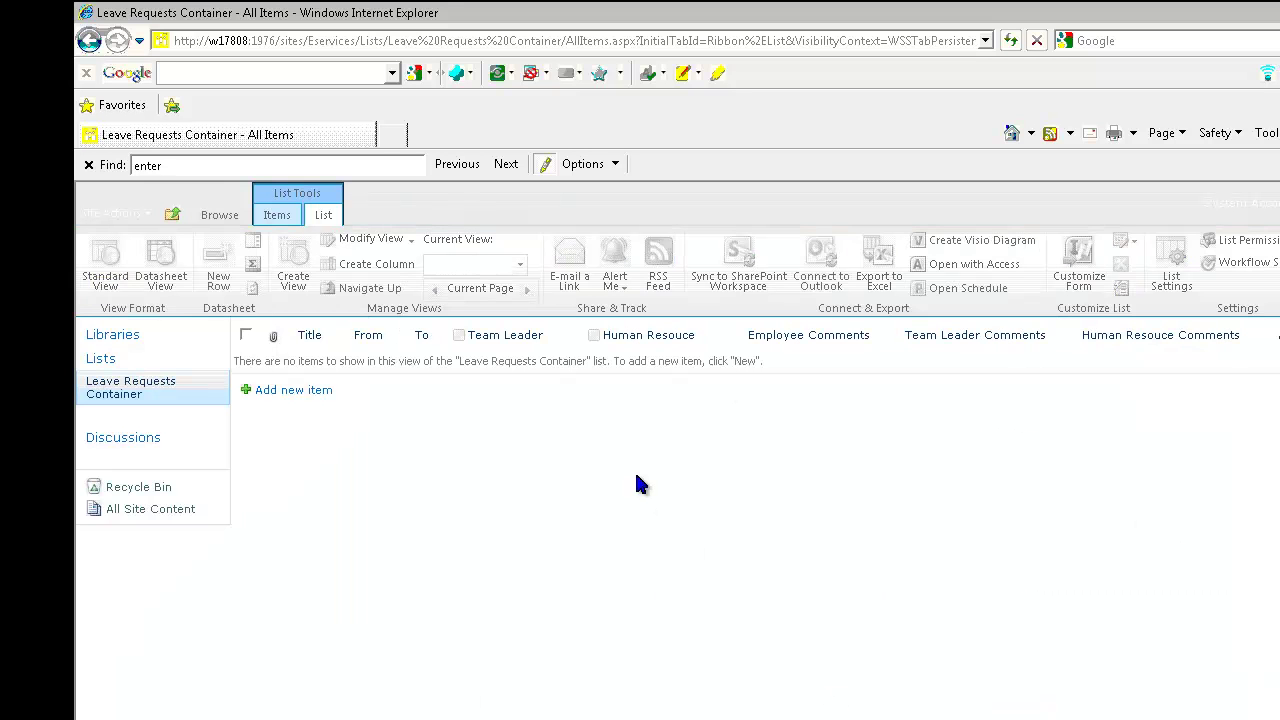
Start a new Choice column named State with the description "State of the workflow".
{"action": "left_click", "coordinate": [372, 266]}
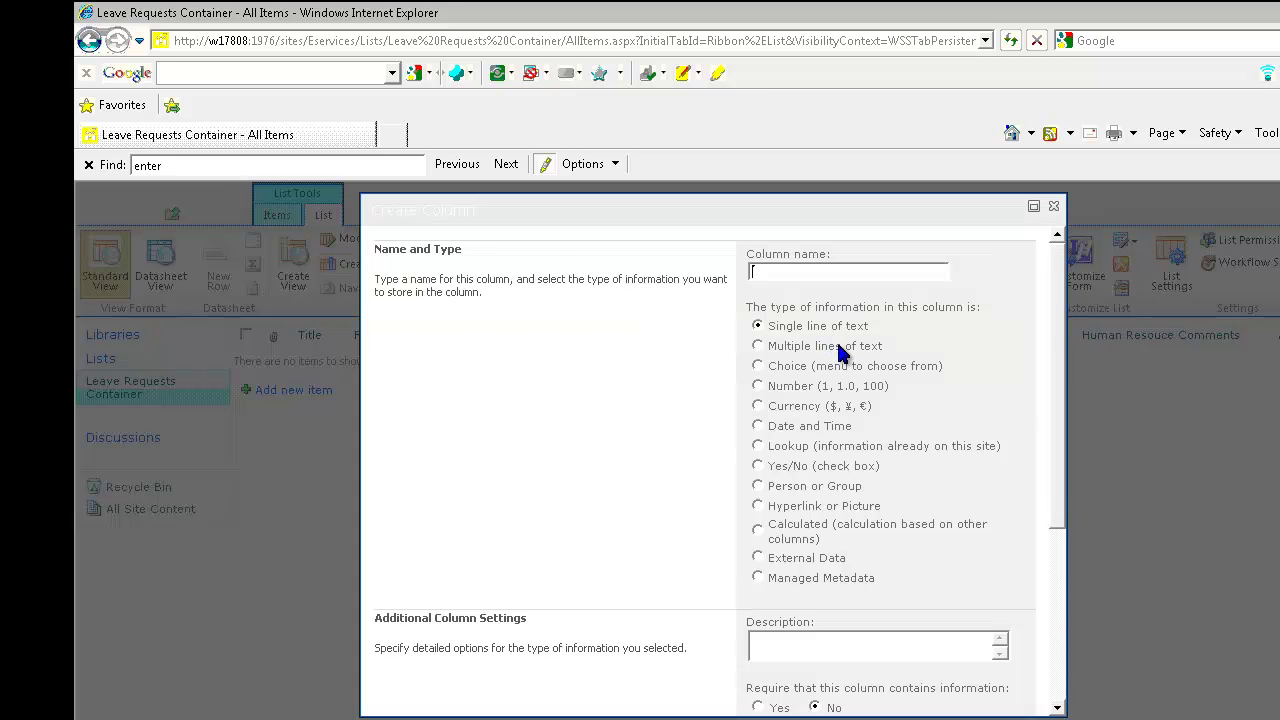
{"action": "type", "text": "State"}
{"action": "scroll", "coordinate": [1062, 405], "scroll_direction": "down", "scroll_amount": 1}
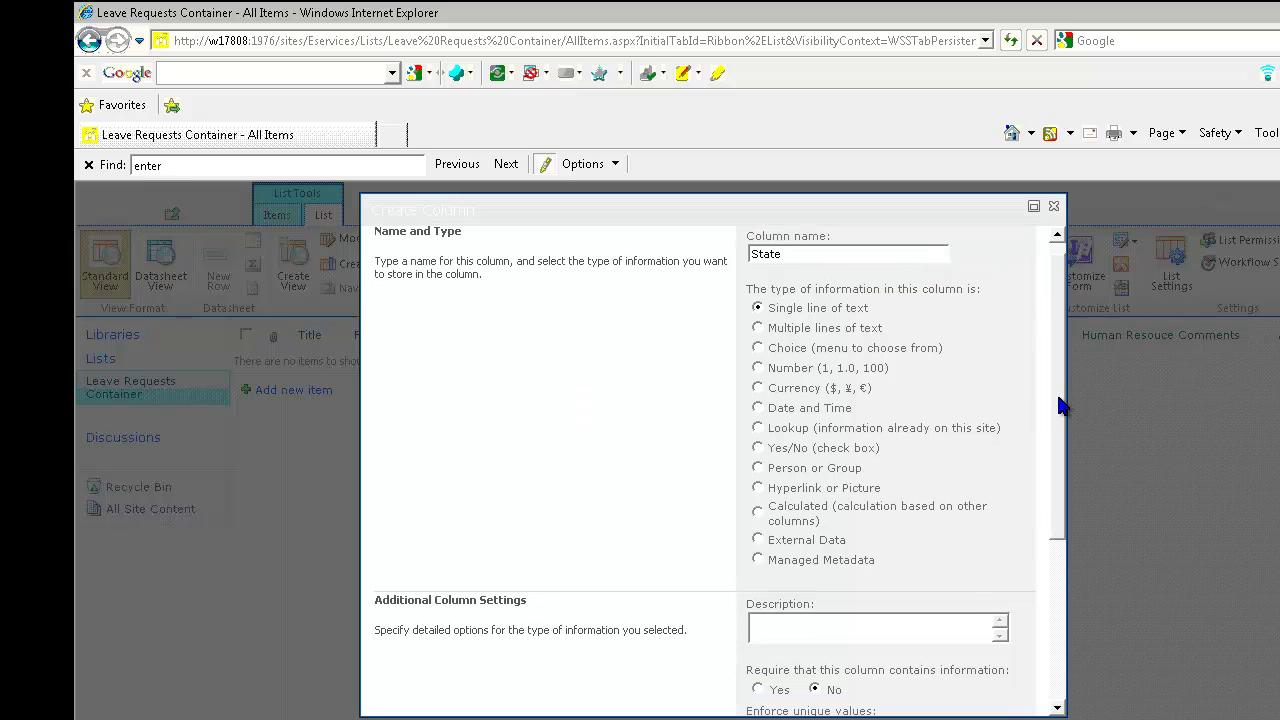
{"action": "left_click", "coordinate": [778, 348]}
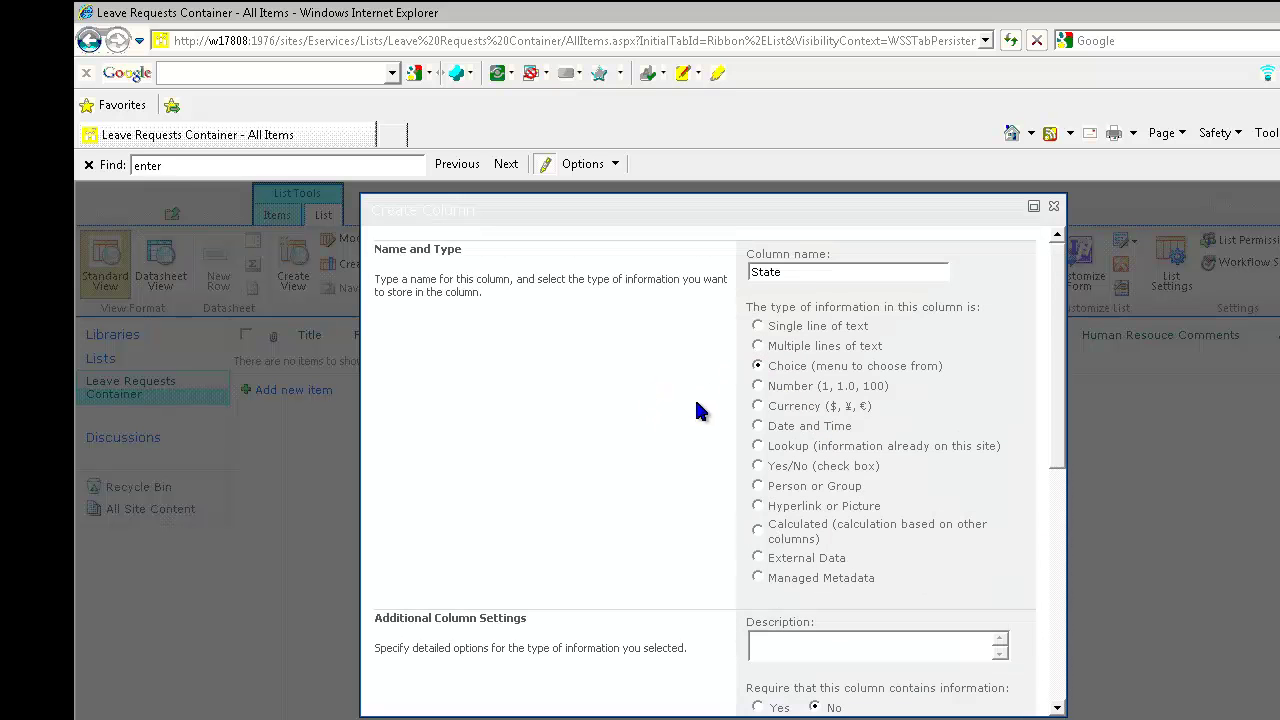
{"action": "scroll", "coordinate": [690, 408], "scroll_direction": "down", "scroll_amount": 3}
{"action": "left_click", "coordinate": [826, 500]}
{"action": "type", "text": "Sate"}
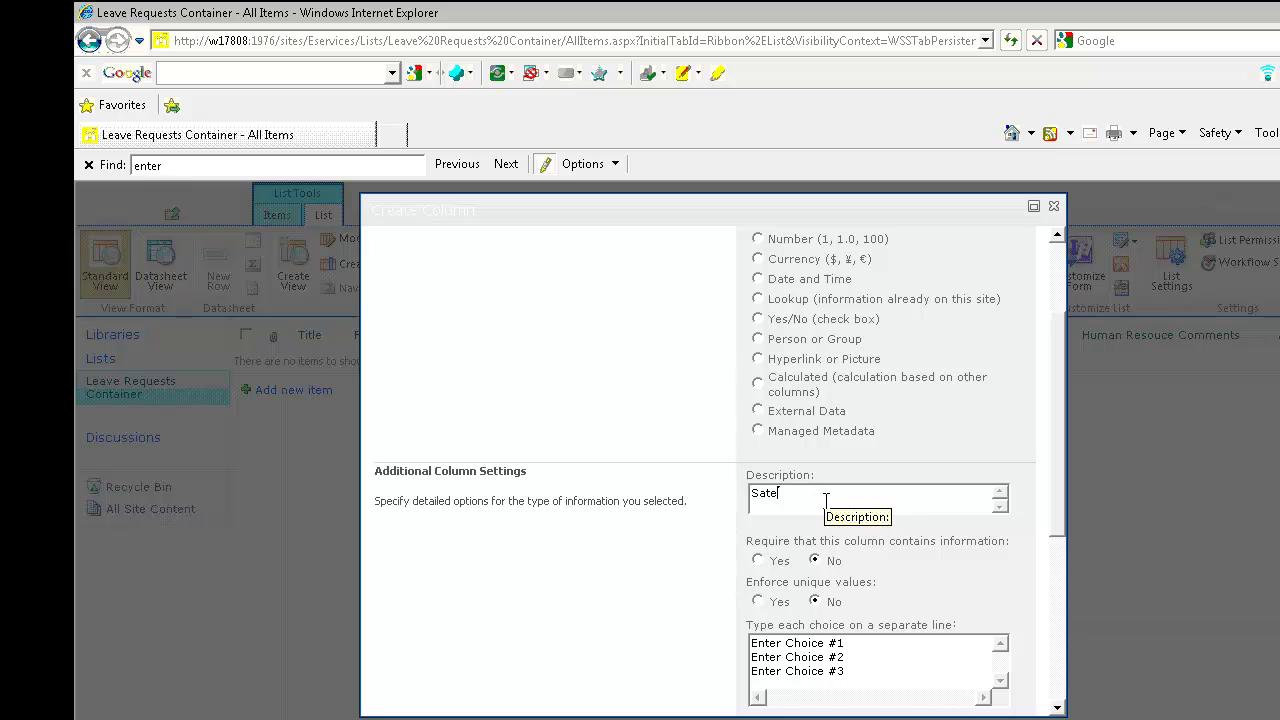
{"action": "key", "text": "BackSpace"}
{"action": "key", "text": "BackSpace"}
{"action": "type", "text": "tate of the workflow="}
Replace the State column's placeholder choices with WT, WH and DN on separate lines and create the column.
{"action": "scroll", "coordinate": [880, 600], "scroll_direction": "down", "scroll_amount": 1}
{"action": "left_click_drag", "start_coordinate": [894, 606], "coordinate": [720, 556]}
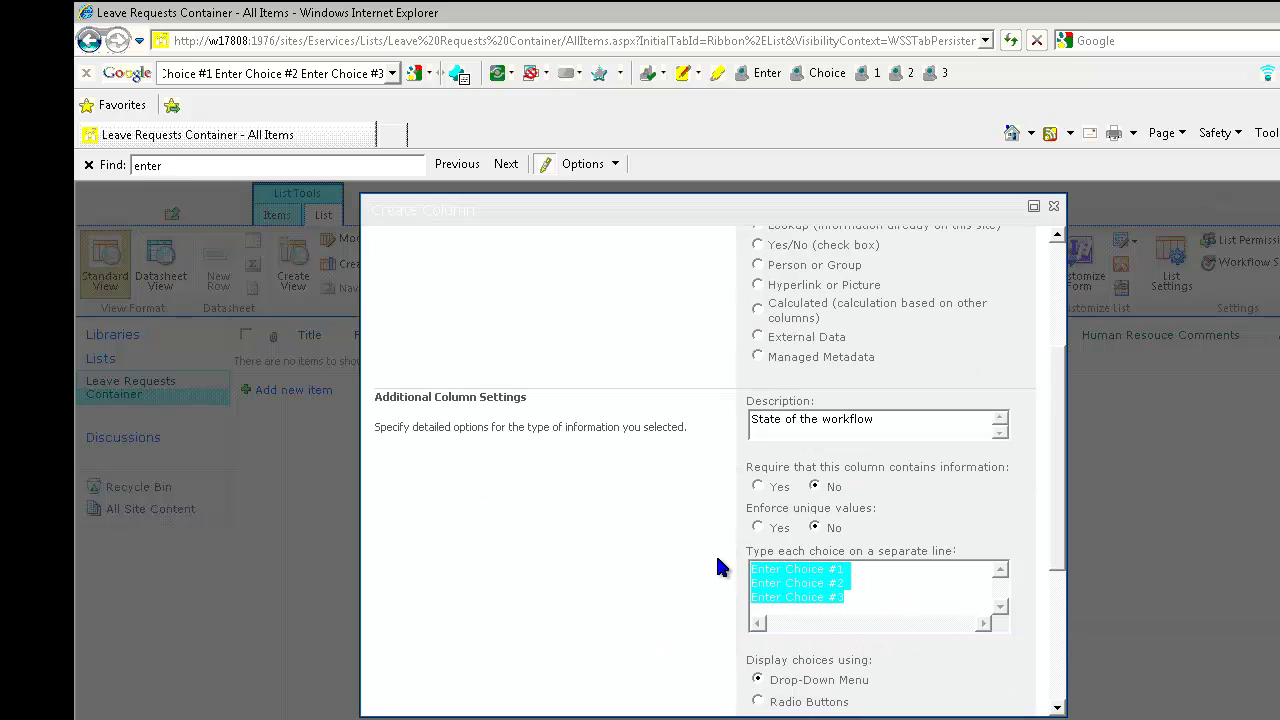
{"action": "key", "text": "Delete"}
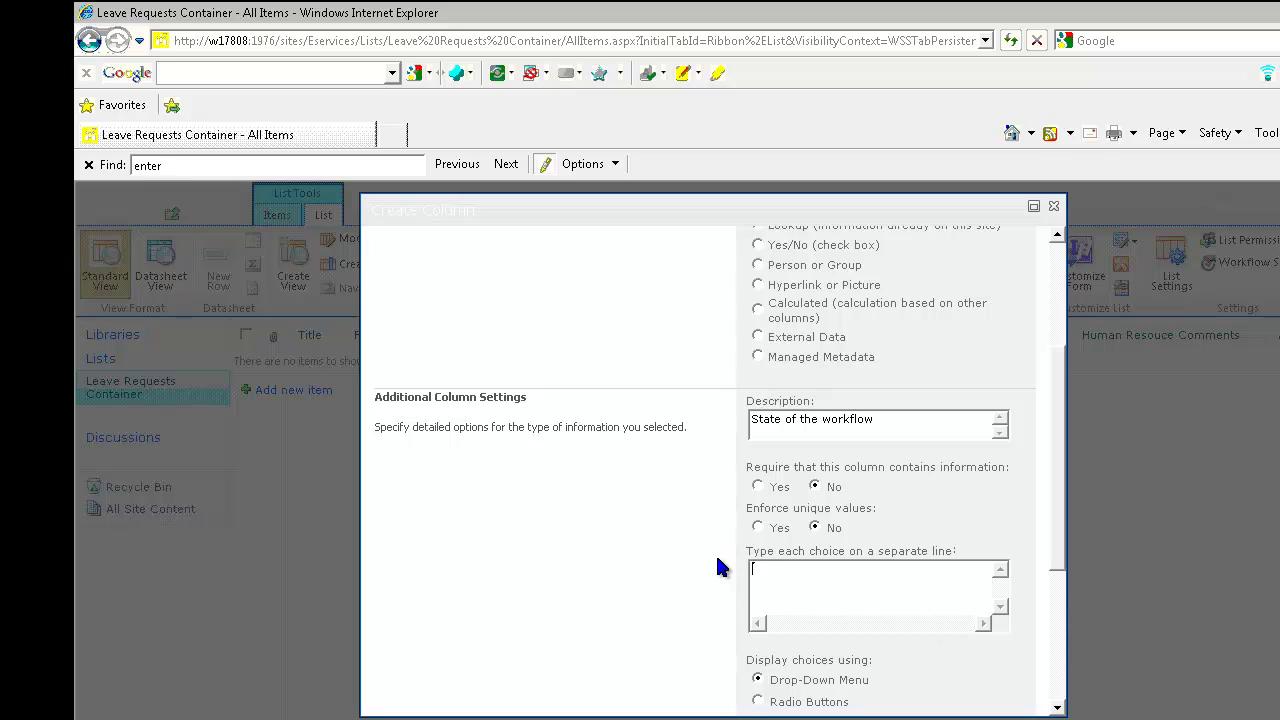
{"action": "type", "text": "WT"}
{"action": "key", "text": "Return"}
{"action": "type", "text": "WH"}
{"action": "key", "text": "Return"}
{"action": "type", "text": "DN"}
{"action": "left_click_drag", "start_coordinate": [1058, 551], "coordinate": [1070, 662]}
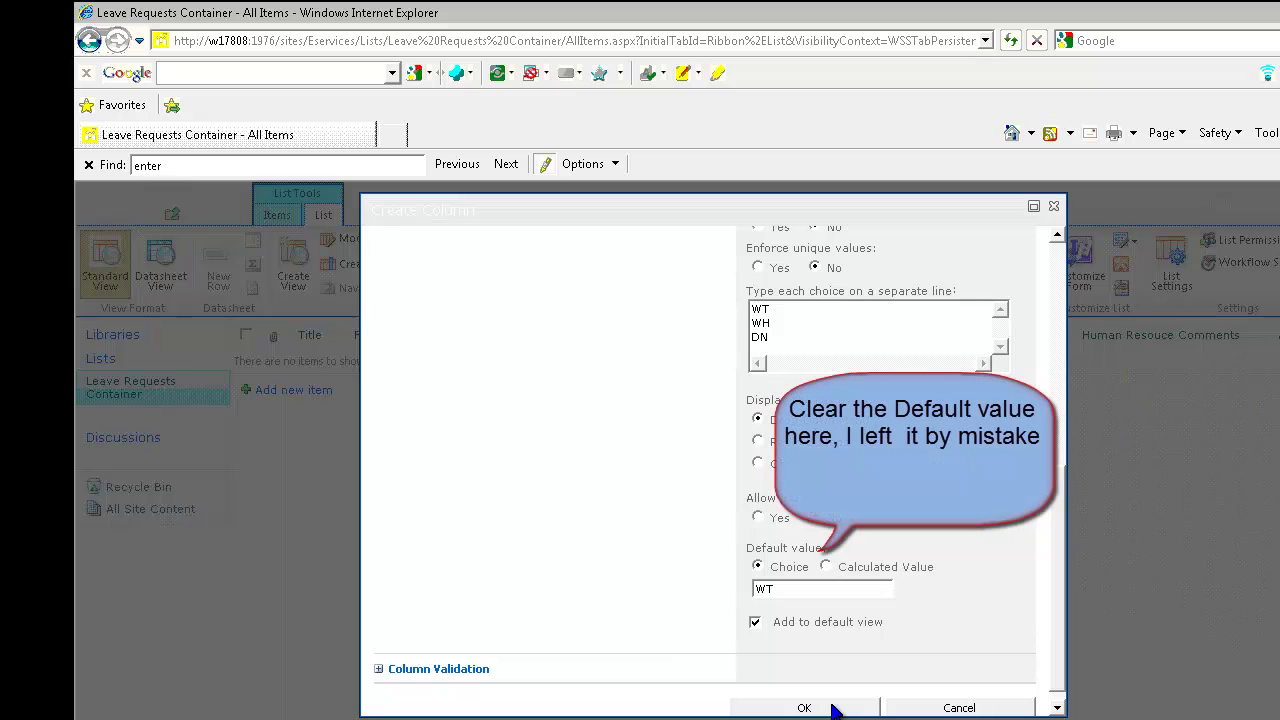
{"action": "left_click", "coordinate": [804, 707]}
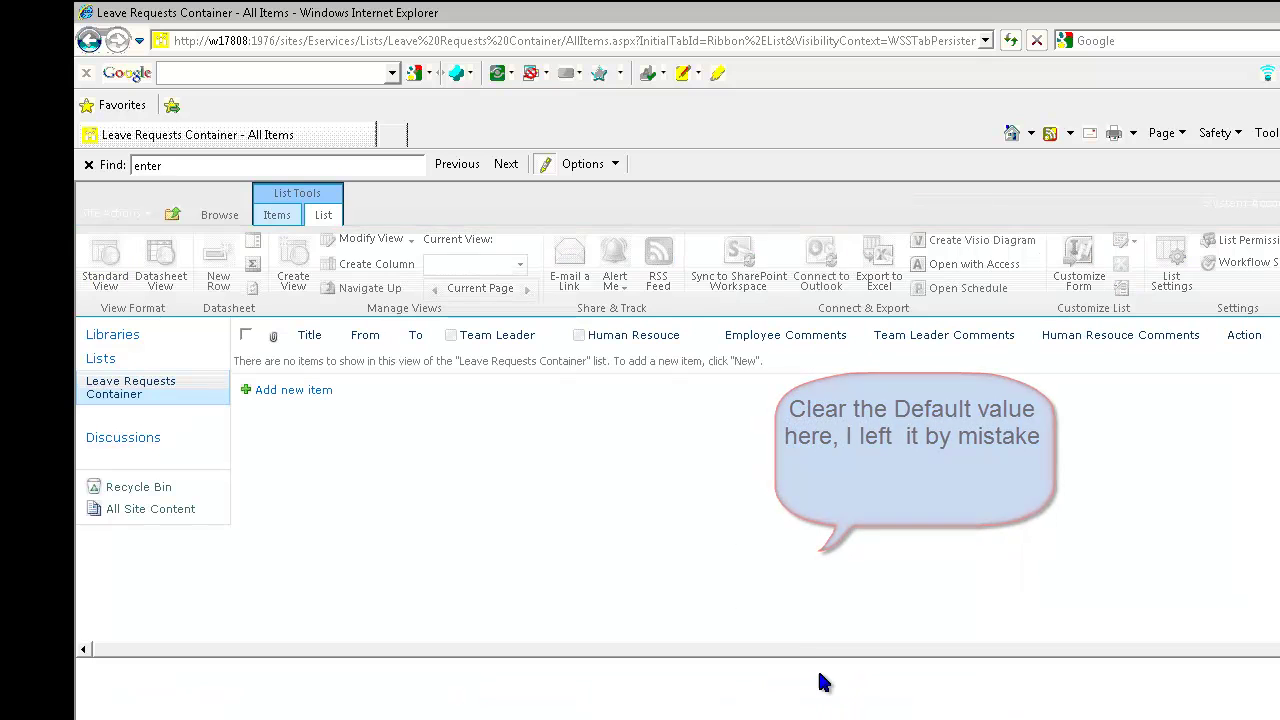